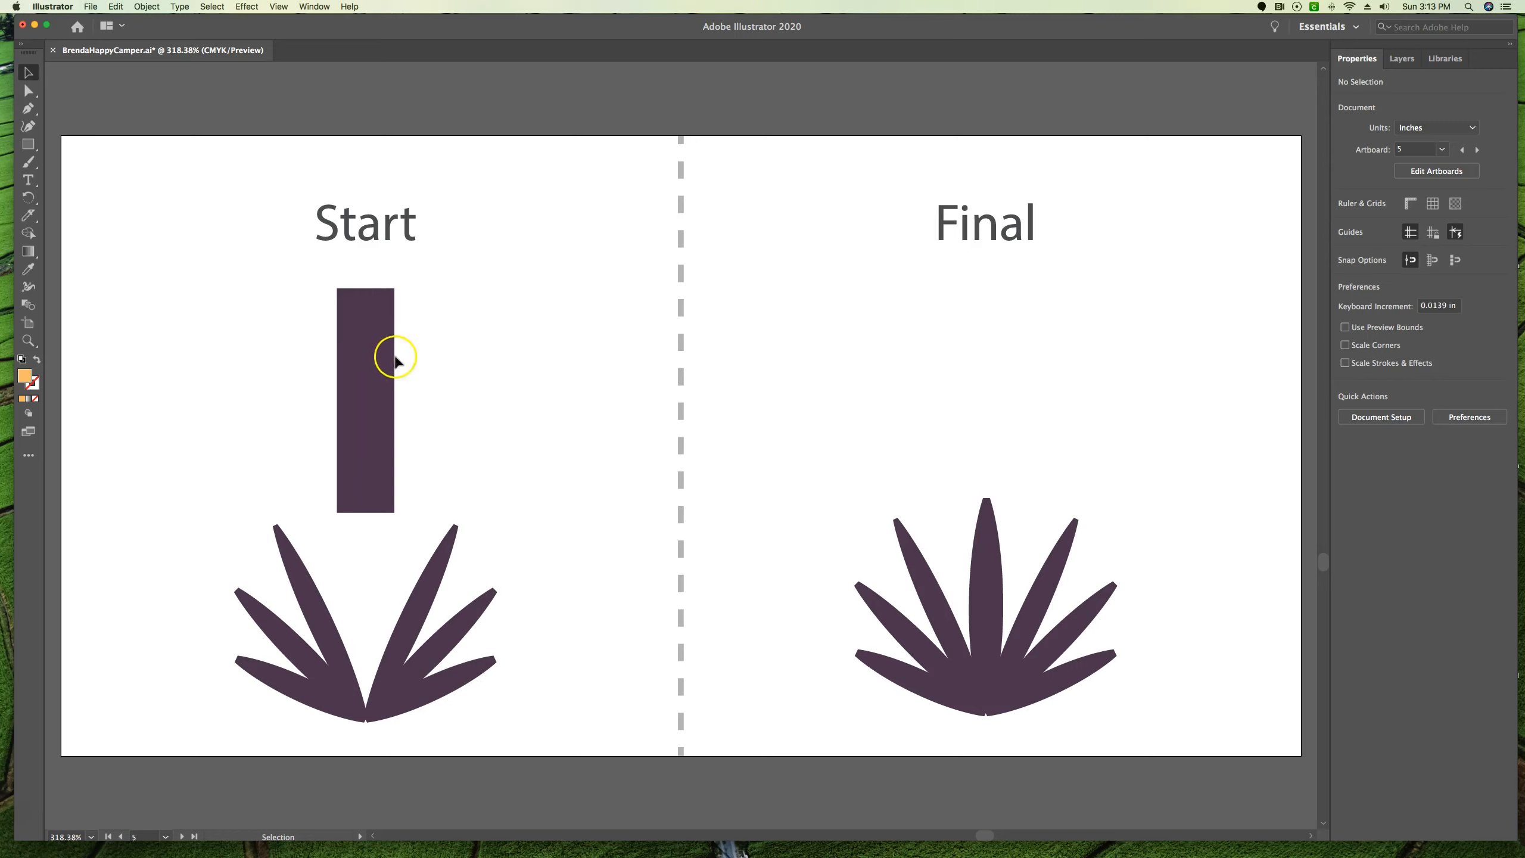
- Convert the thick vertical line above the Start plant into a filled shape with Outline Stroke
{"action": "left_click", "coordinate": [366, 365]}
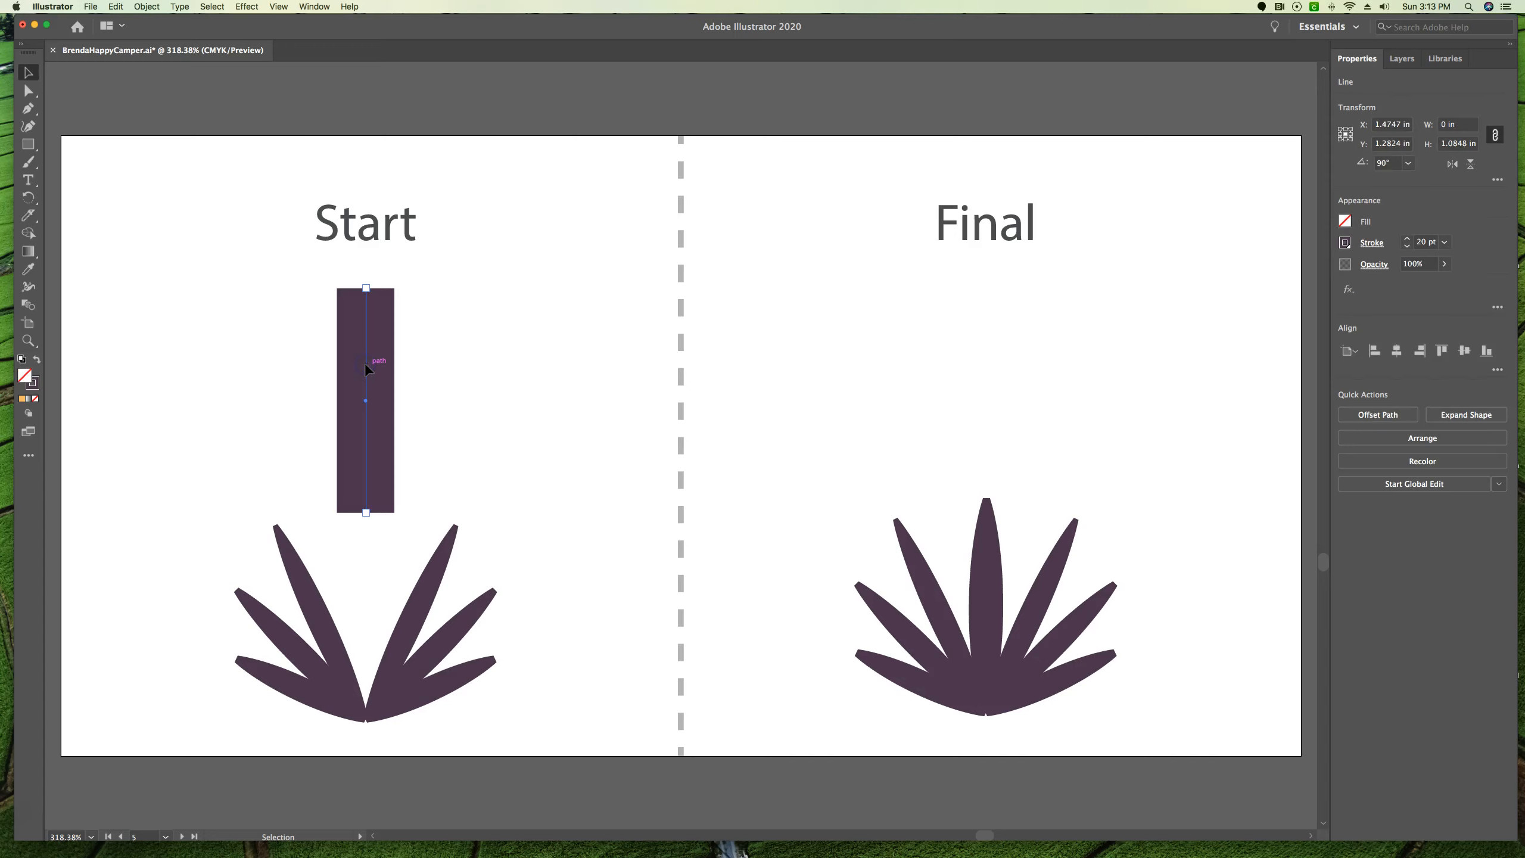
{"action": "key", "text": "a"}
{"action": "key", "text": "v"}
{"action": "key", "text": "super+equal"}
{"action": "key", "text": "super+equal"}
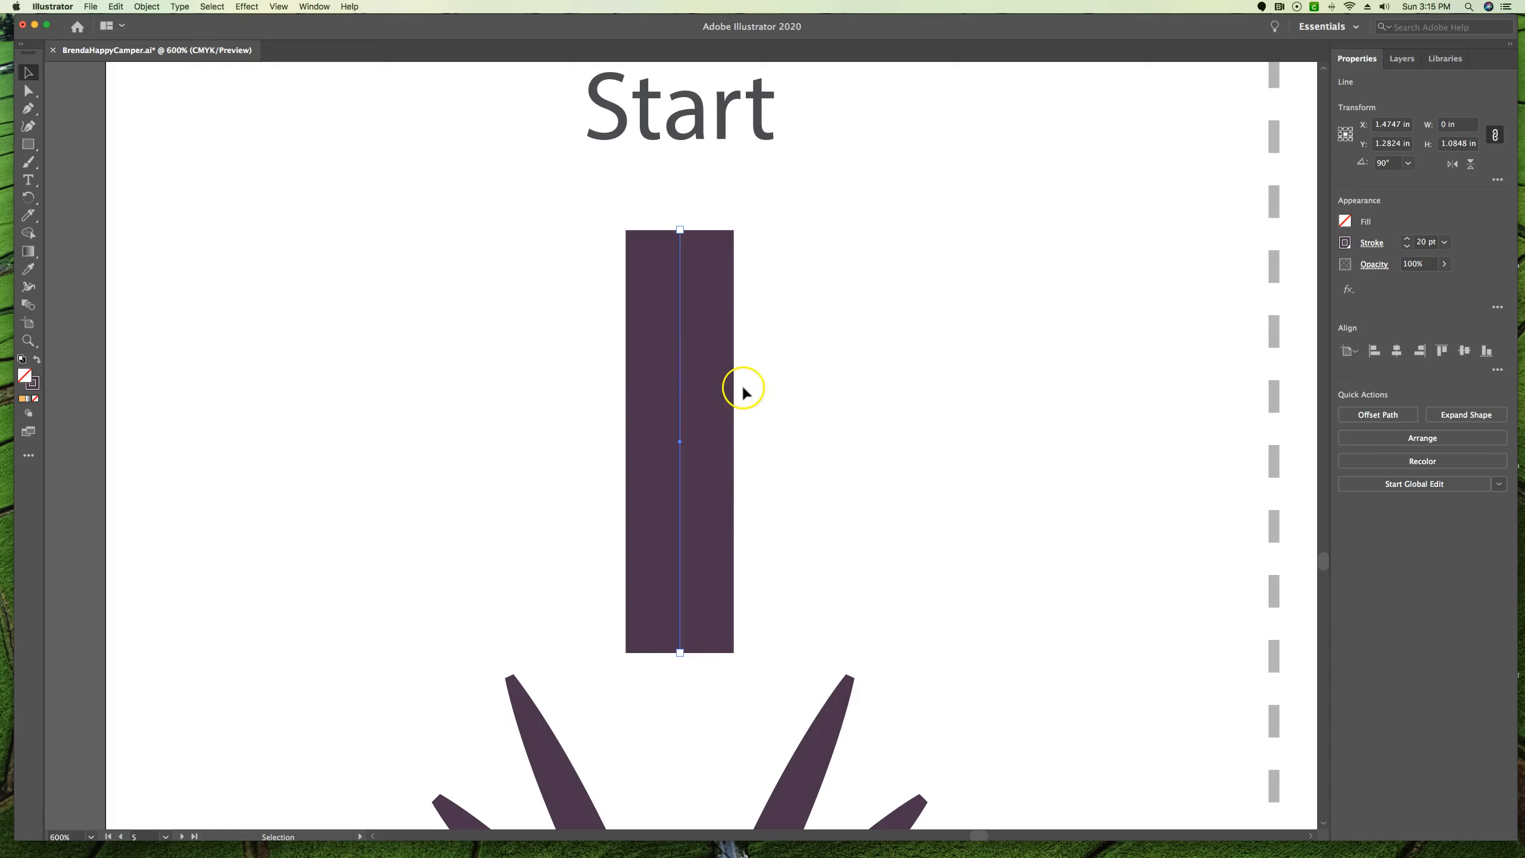
{"action": "left_click", "coordinate": [147, 7]}
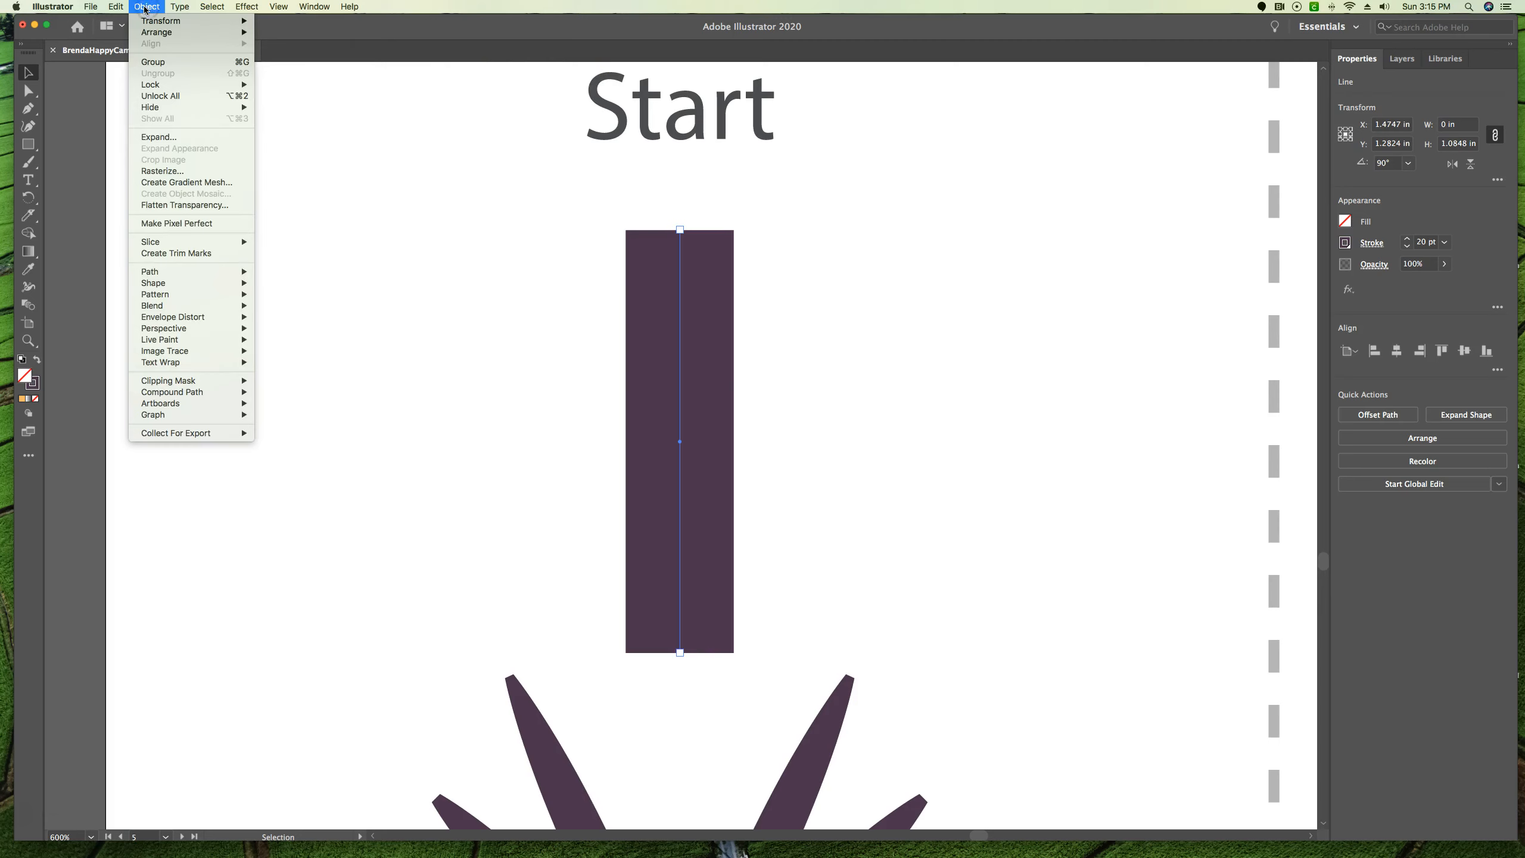
{"action": "mouse_move", "coordinate": [186, 275]}
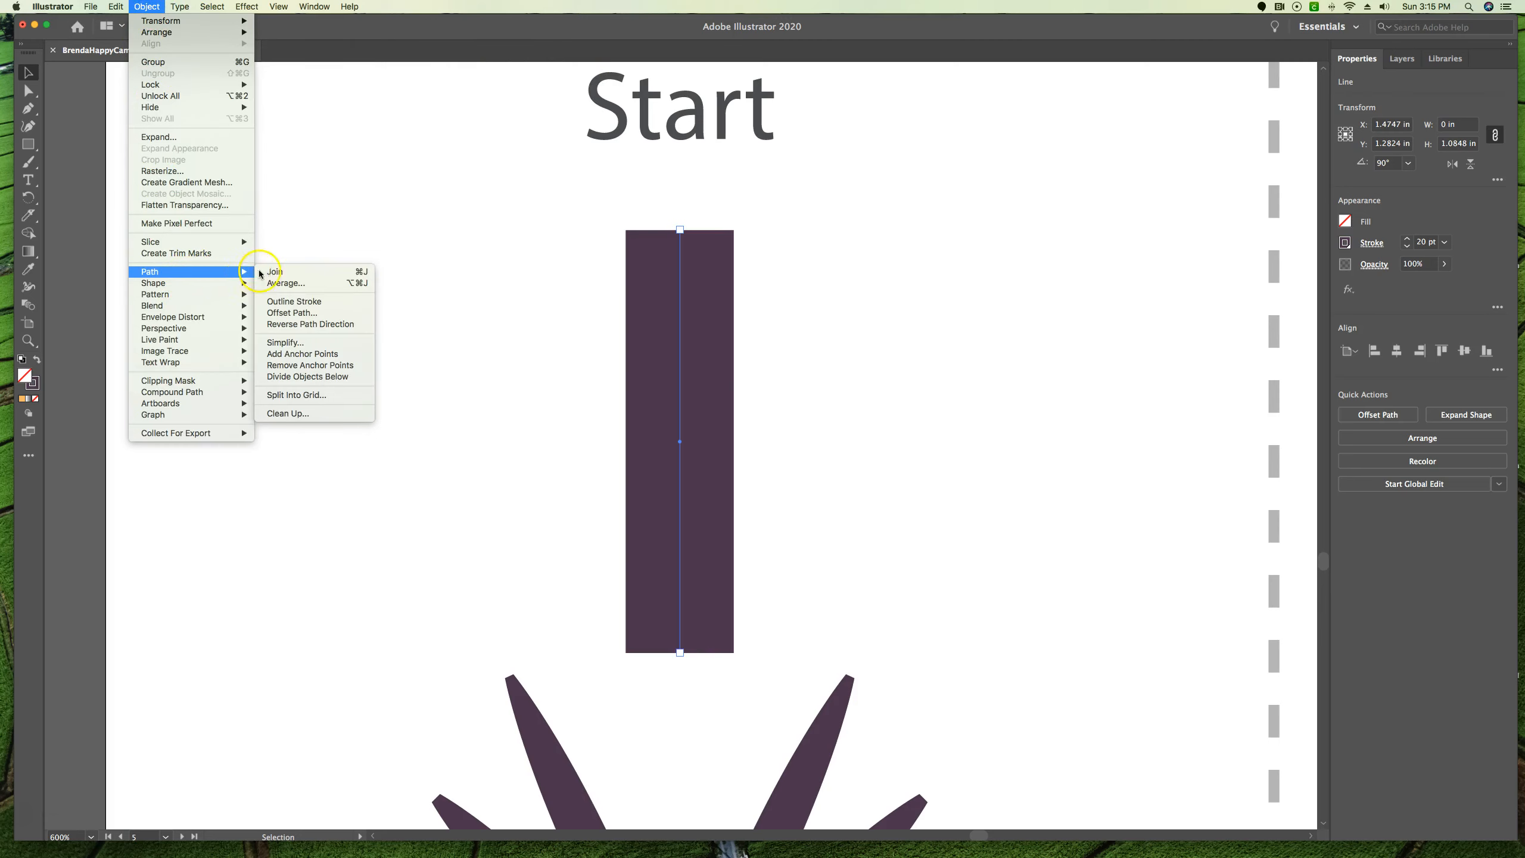
{"action": "left_click", "coordinate": [331, 302]}
{"action": "left_click", "coordinate": [704, 246]}
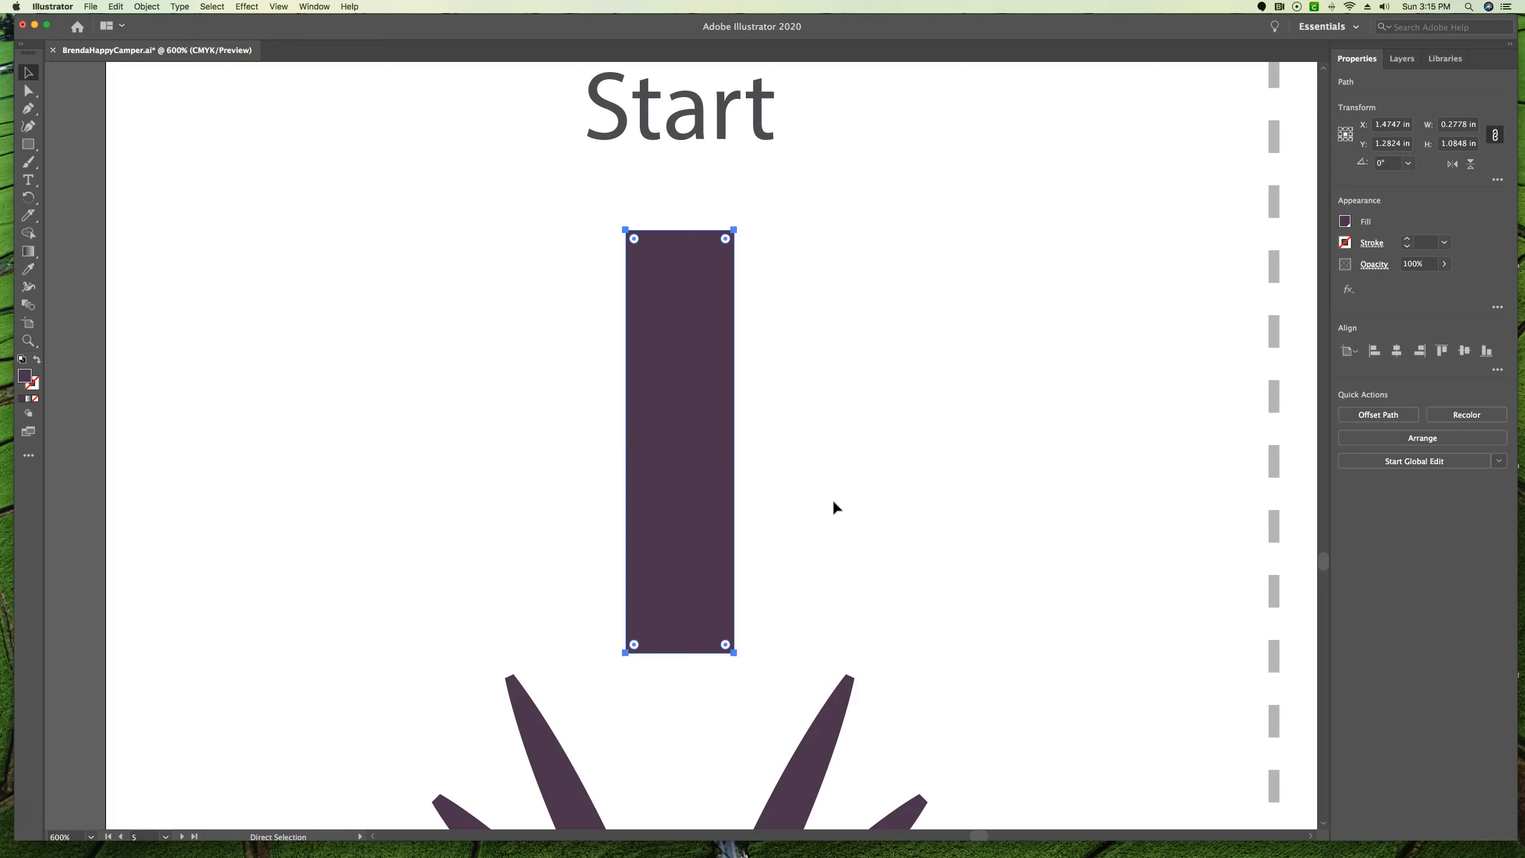
- Move the outlined rectangle down over the centre of the Start plant, between its two sets of leaves
{"action": "key", "text": "super+minus"}
{"action": "key", "text": "super+minus"}
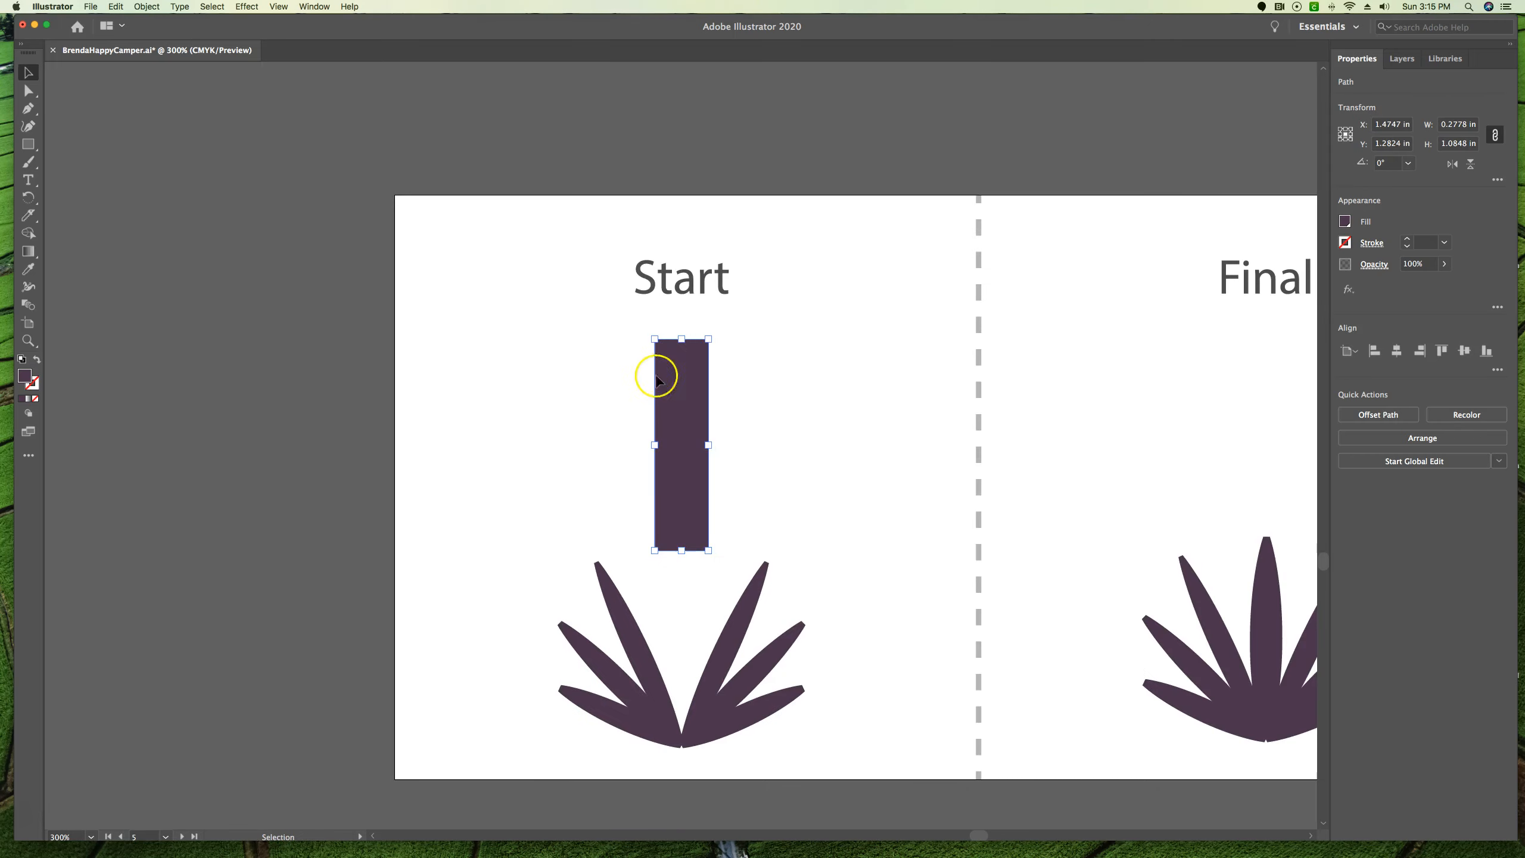
{"action": "left_click_drag", "start_coordinate": [678, 398], "coordinate": [676, 576]}
- Try freehand Eraser strokes across the central rectangle and out over the empty area beside it
{"action": "key", "text": "a"}
{"action": "key", "text": "super+equal"}
{"action": "key", "text": "super+equal"}
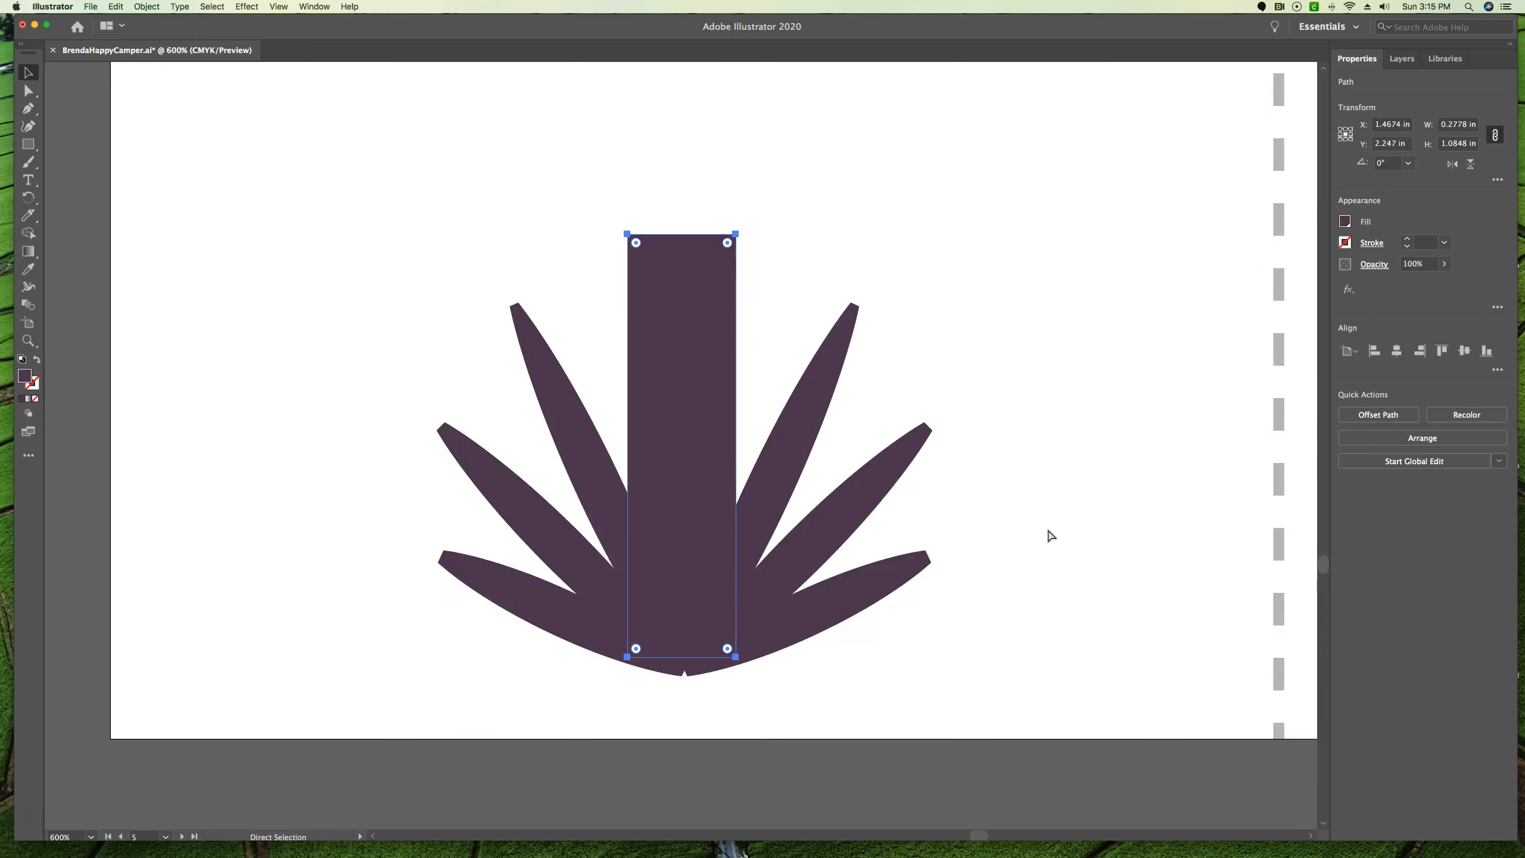
{"action": "key", "text": "super+equal"}
{"action": "key", "text": "v"}
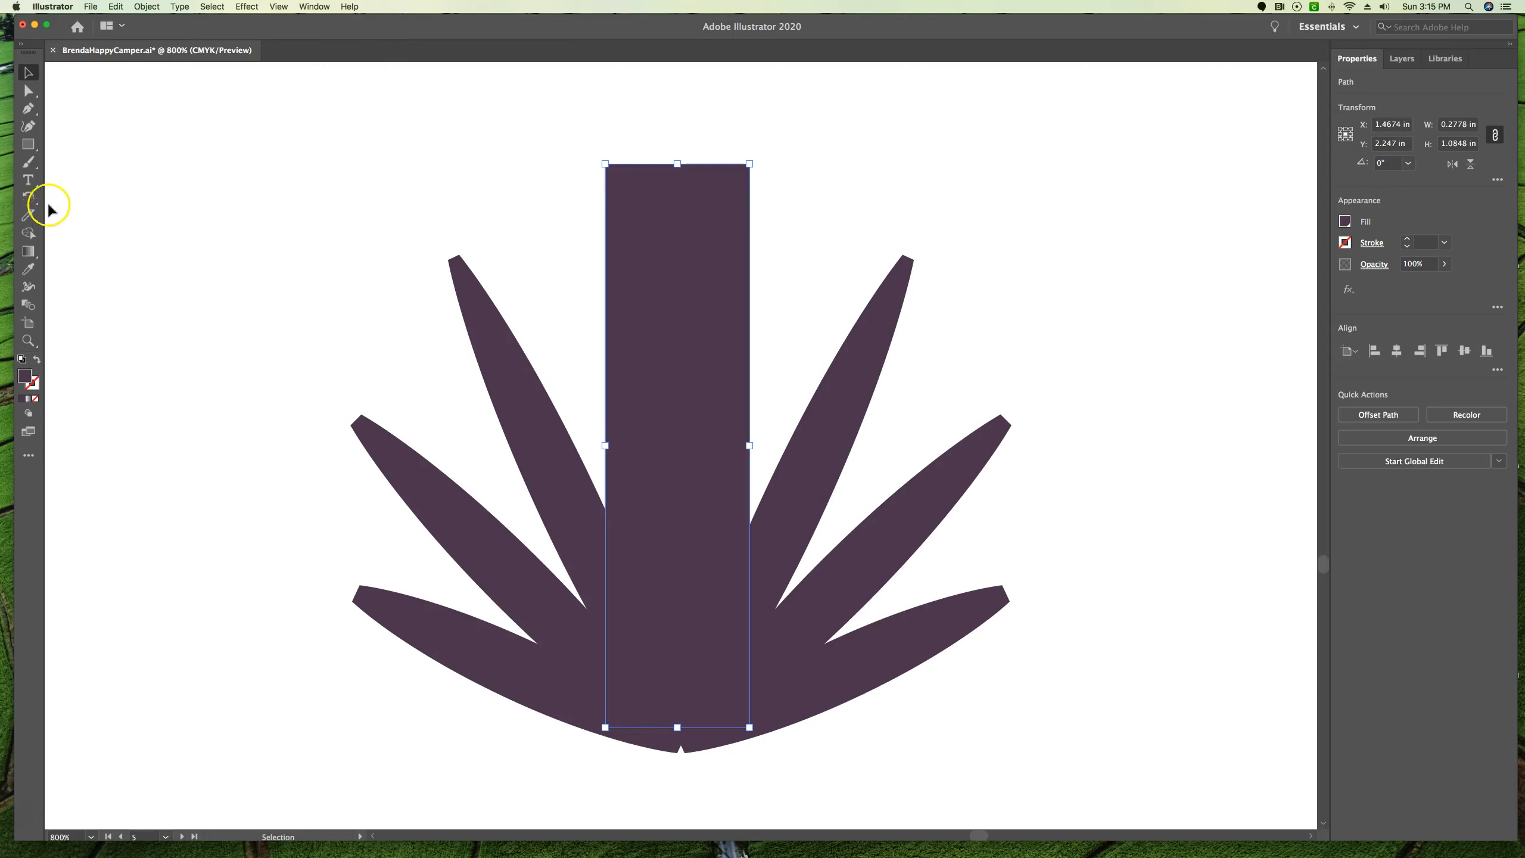
{"action": "left_click_drag", "start_coordinate": [28, 215], "coordinate": [83, 215]}
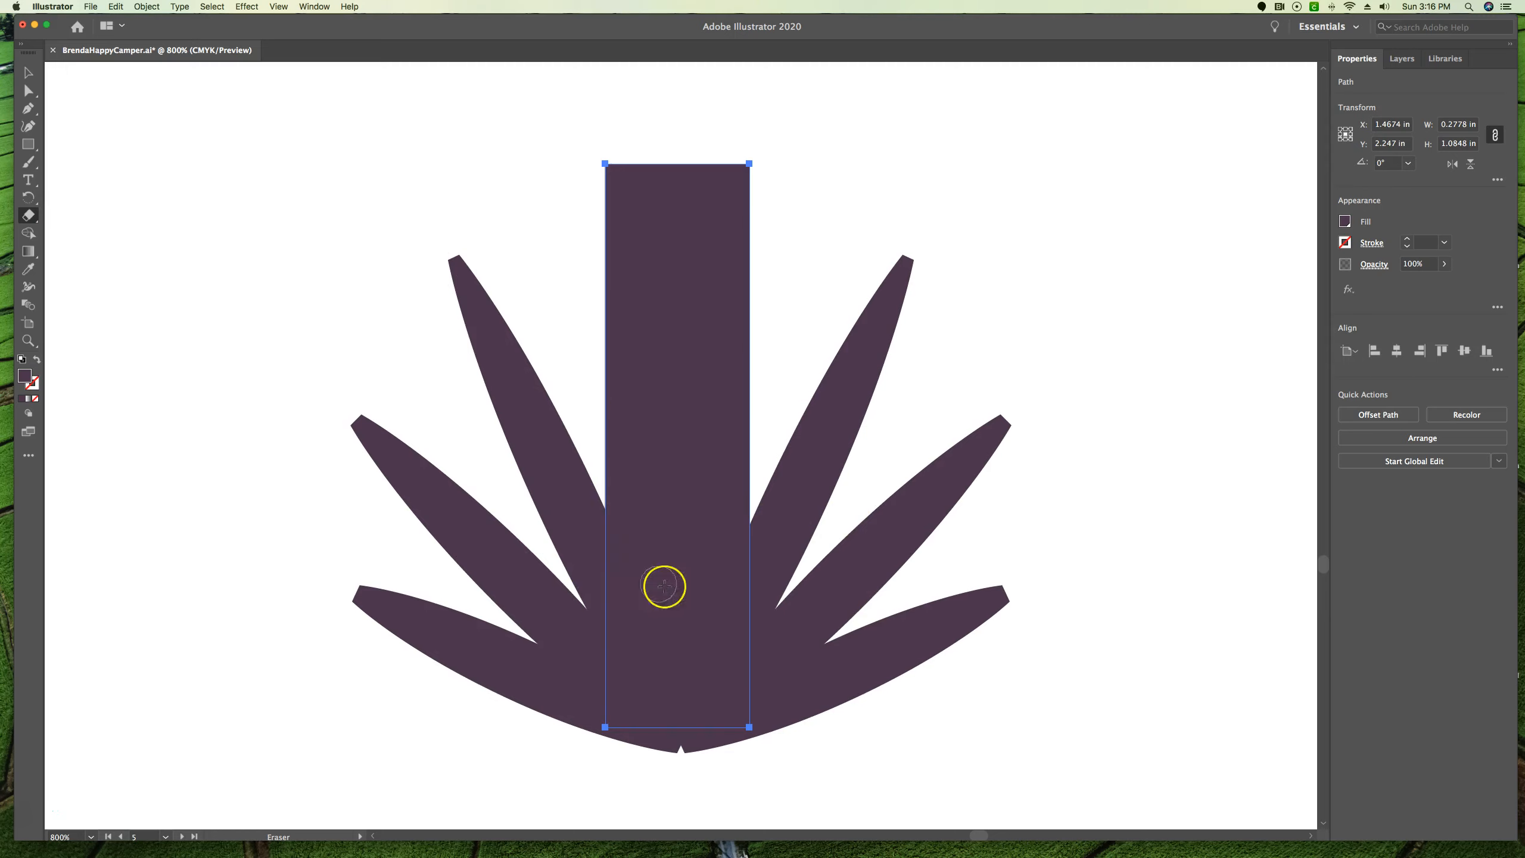
{"action": "mouse_move", "coordinate": [675, 570]}
{"action": "left_mouse_down"}
{"action": "mouse_move", "coordinate": [753, 446]}
{"action": "mouse_move", "coordinate": [837, 412]}
{"action": "mouse_move", "coordinate": [807, 401]}
{"action": "mouse_move", "coordinate": [874, 419]}
{"action": "left_mouse_up"}
{"action": "mouse_move", "coordinate": [874, 420]}
{"action": "left_mouse_down"}
{"action": "mouse_move", "coordinate": [896, 348]}
{"action": "mouse_move", "coordinate": [949, 328]}
{"action": "mouse_move", "coordinate": [878, 332]}
{"action": "mouse_move", "coordinate": [962, 304]}
{"action": "mouse_move", "coordinate": [879, 280]}
{"action": "mouse_move", "coordinate": [1052, 281]}
{"action": "mouse_move", "coordinate": [1027, 197]}
{"action": "left_mouse_up"}
{"action": "left_click", "coordinate": [1025, 198]}
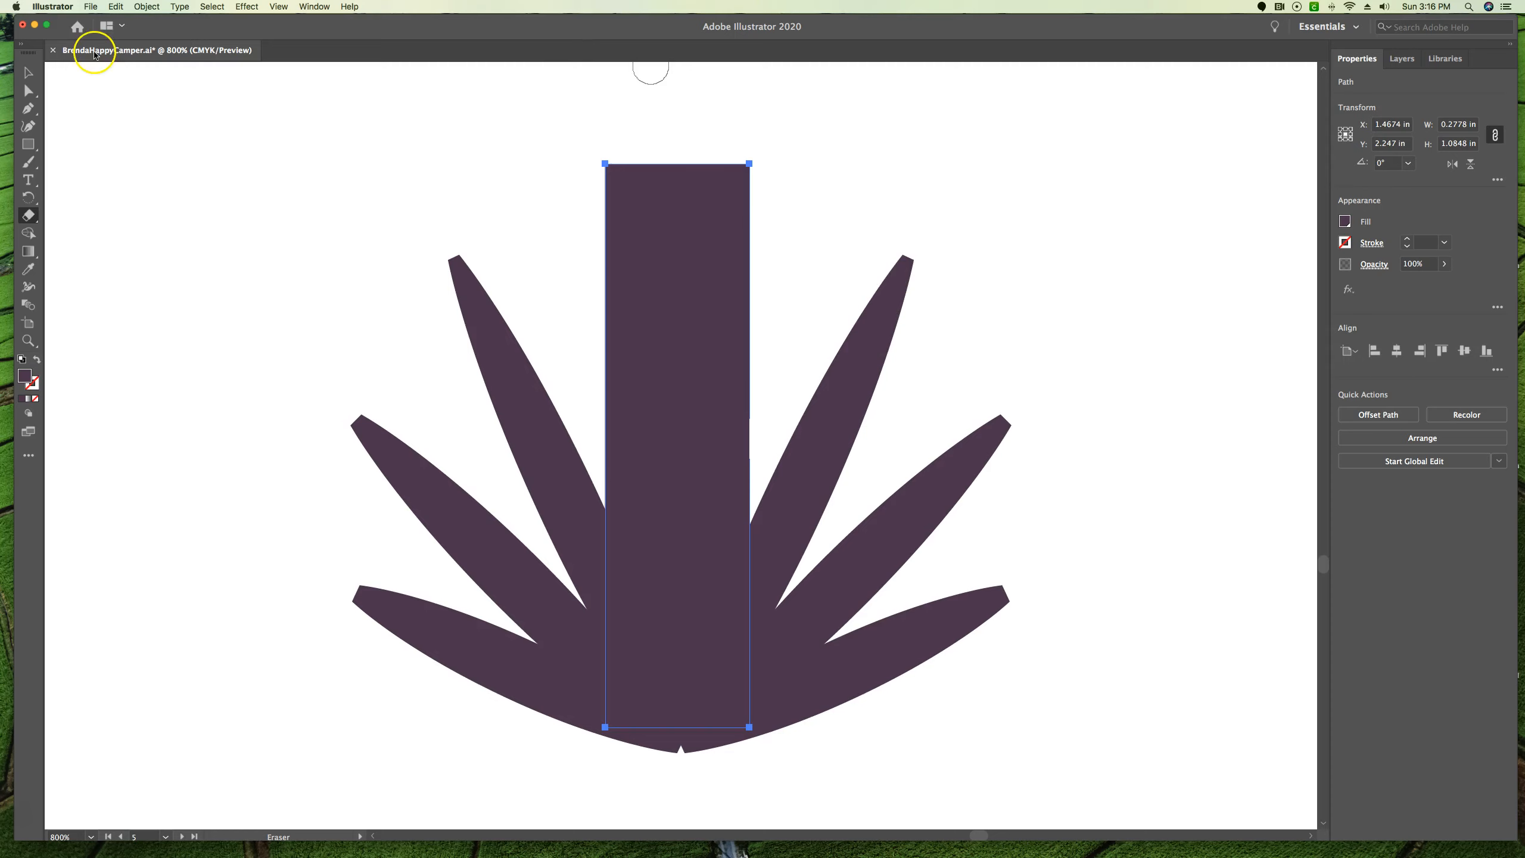
- Set the Eraser tool's size to 20 pt
{"action": "left_click", "coordinate": [61, 224]}
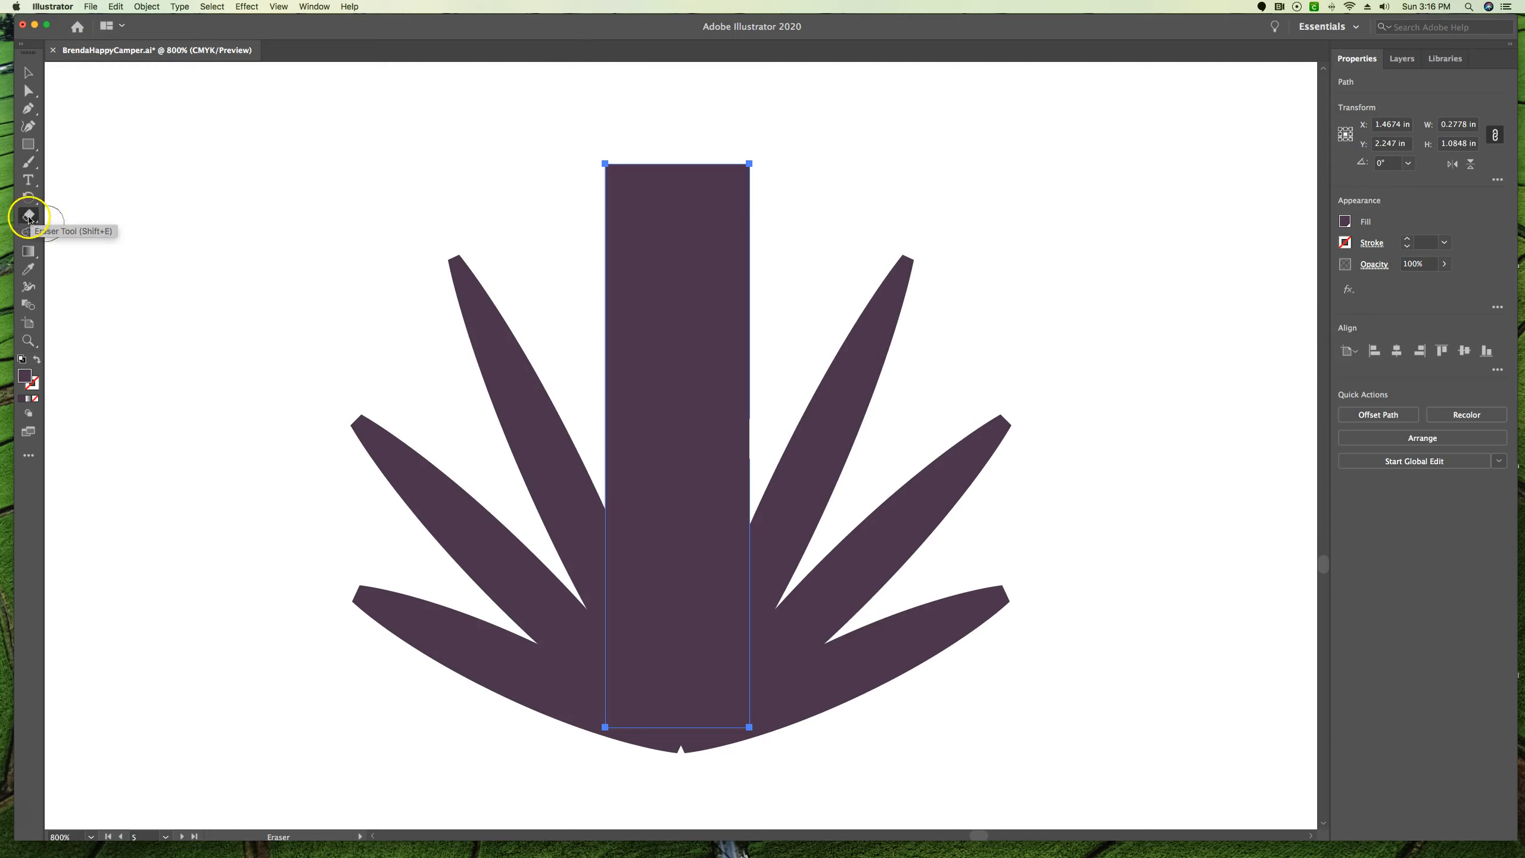
{"action": "double_click", "coordinate": [29, 216]}
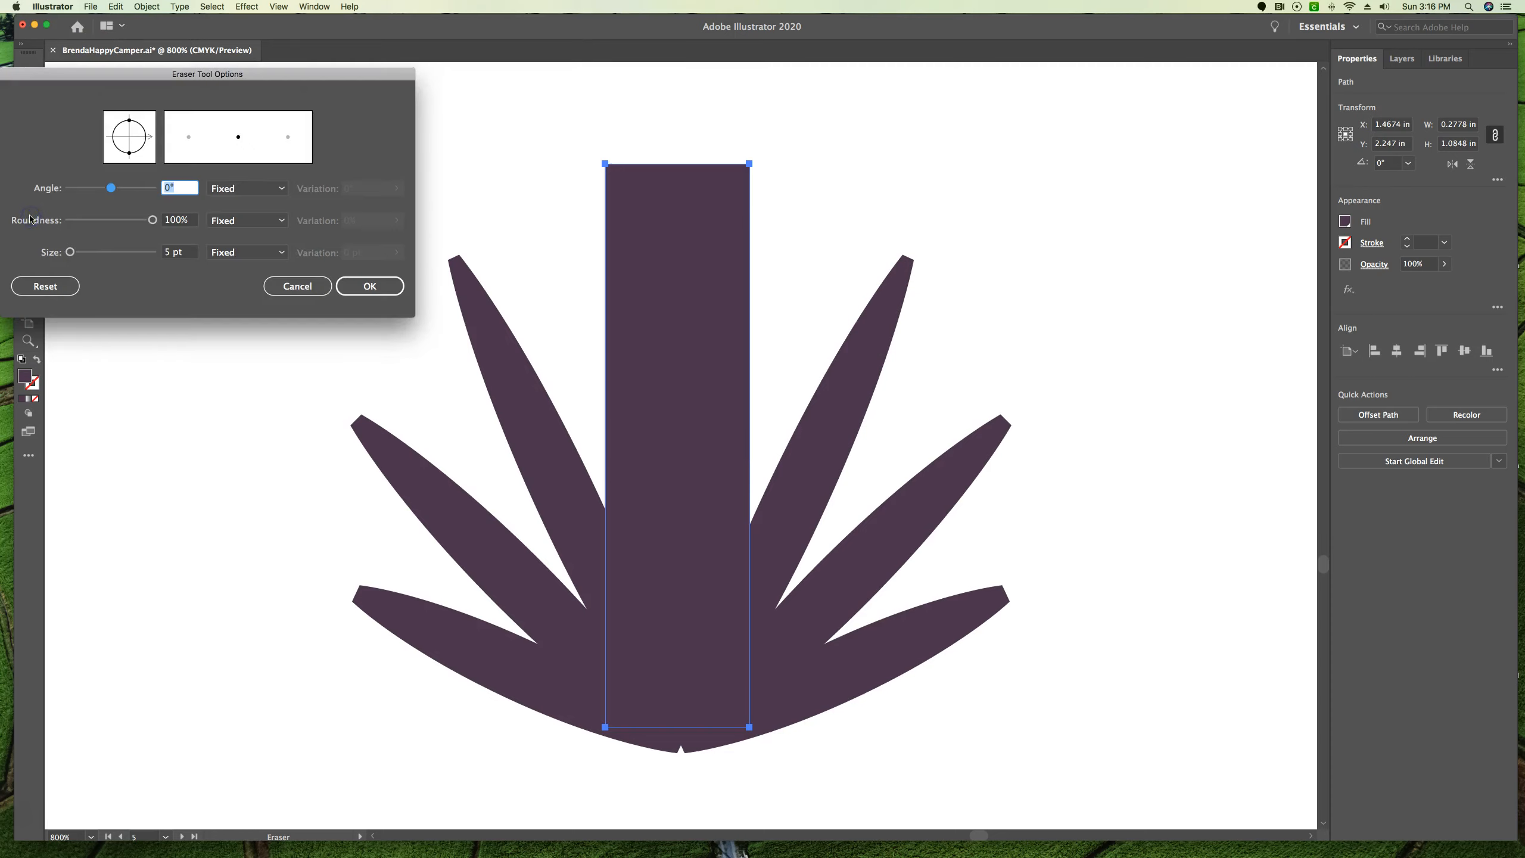
{"action": "left_click_drag", "start_coordinate": [297, 75], "coordinate": [1107, 93]}
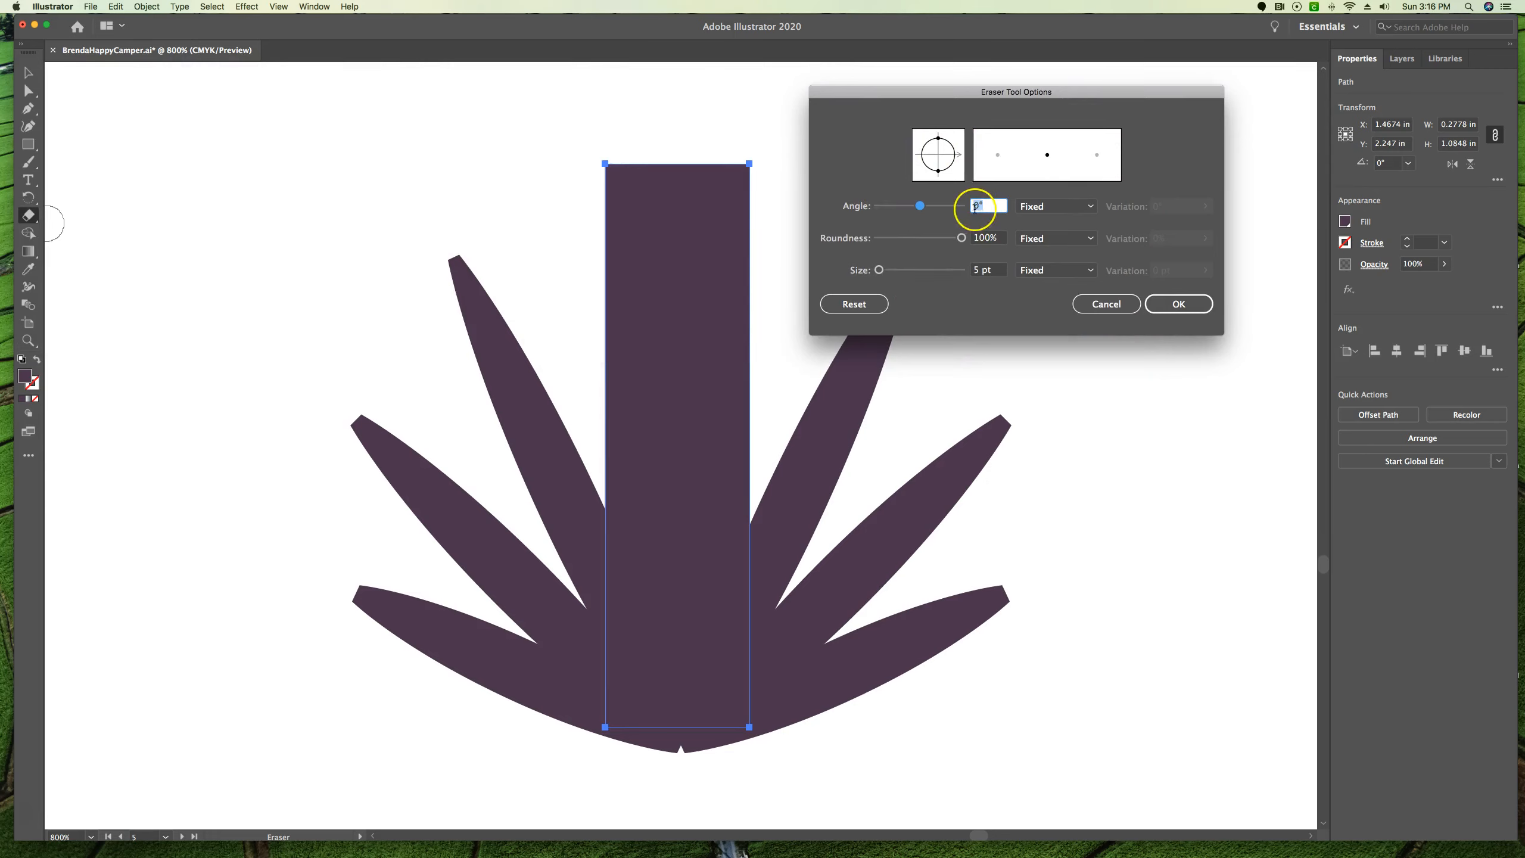
{"action": "left_click", "coordinate": [980, 272]}
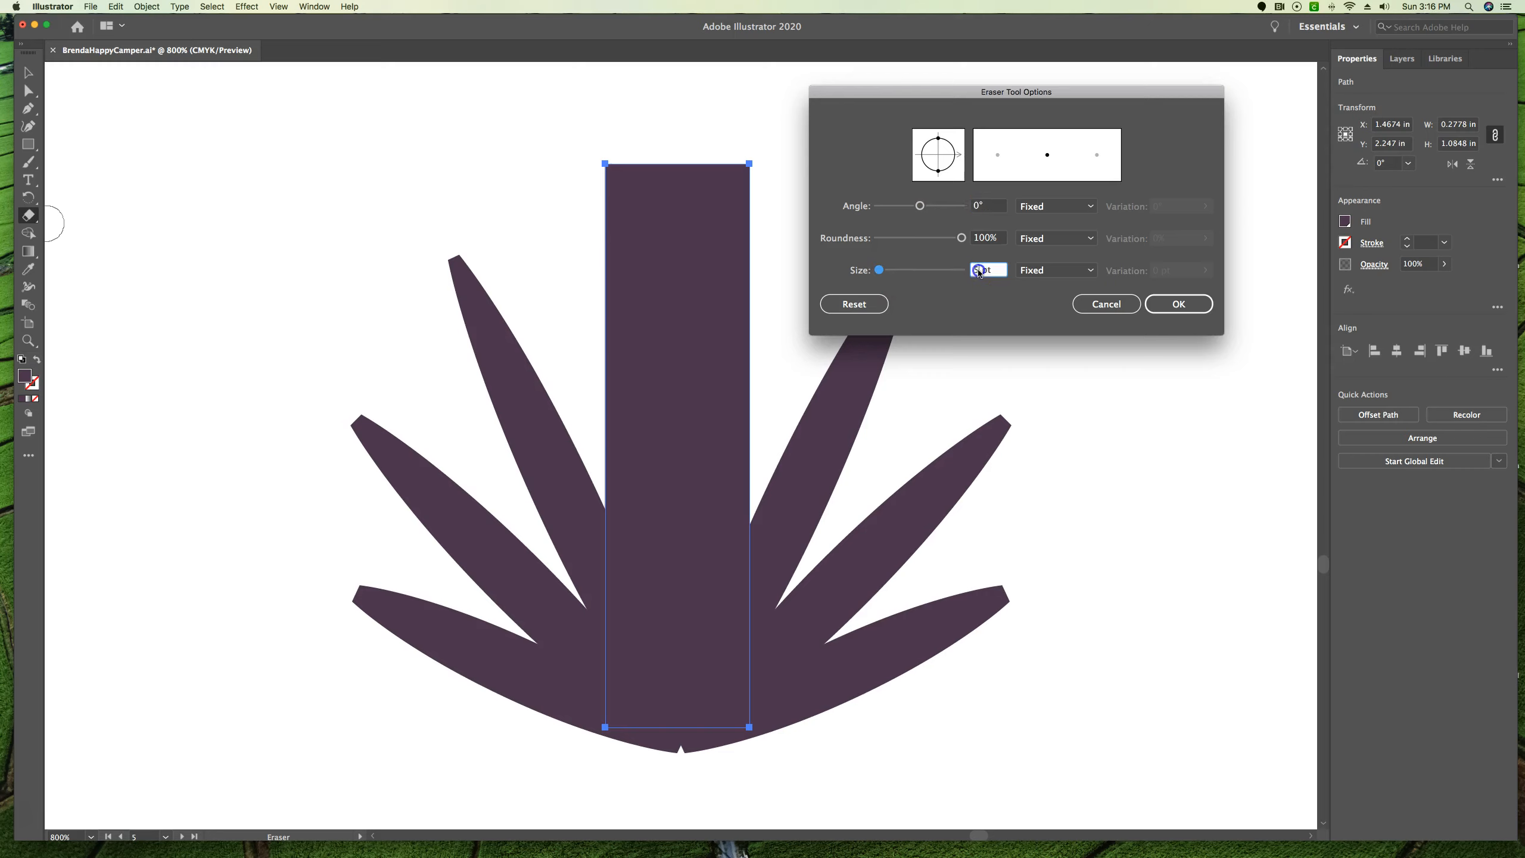
{"action": "type", "text": "20"}
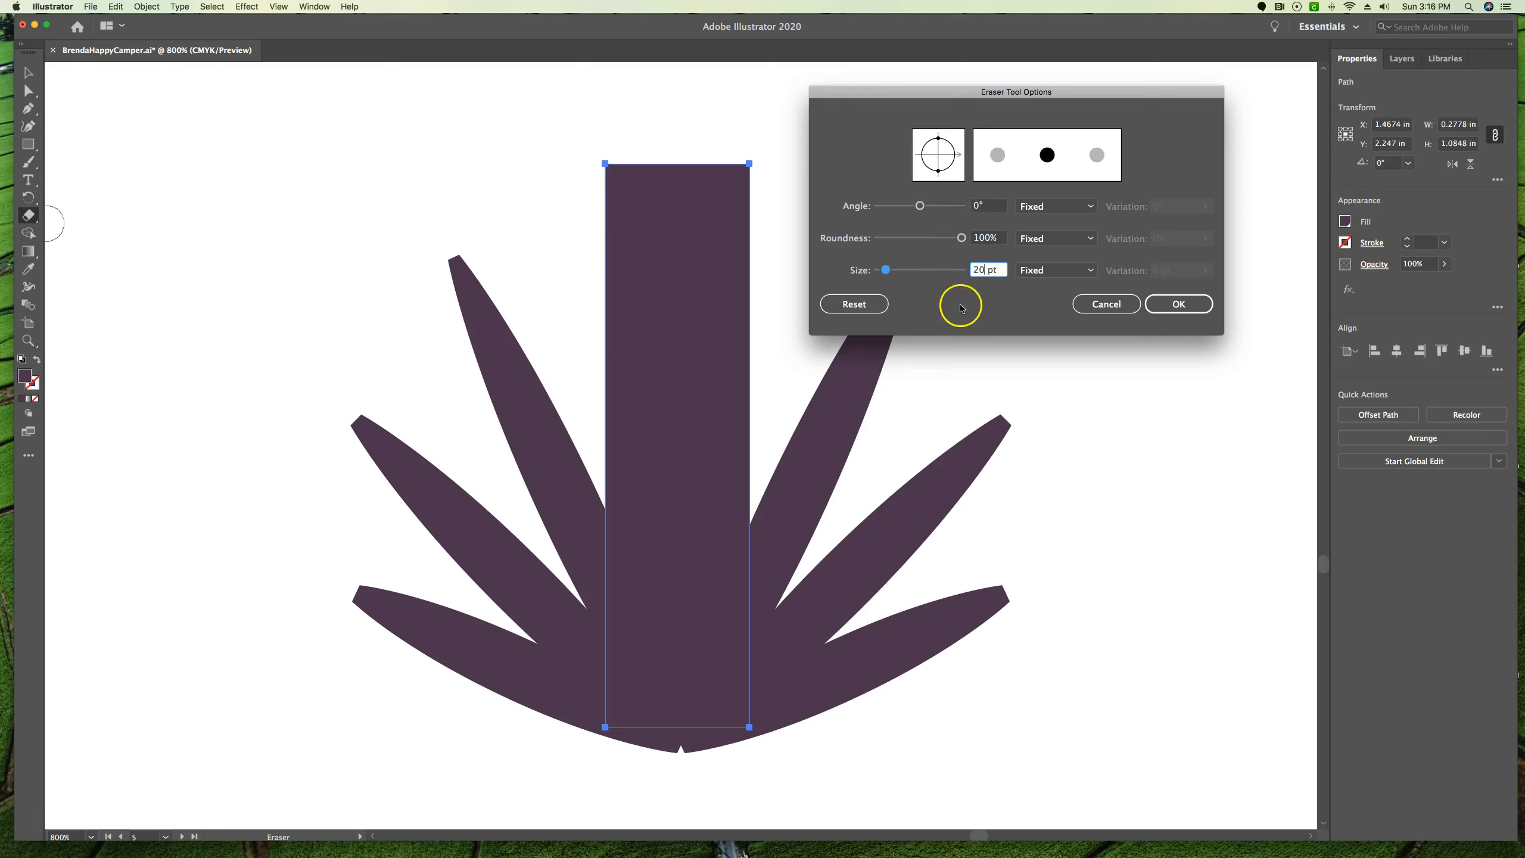
{"action": "left_click", "coordinate": [1180, 303]}
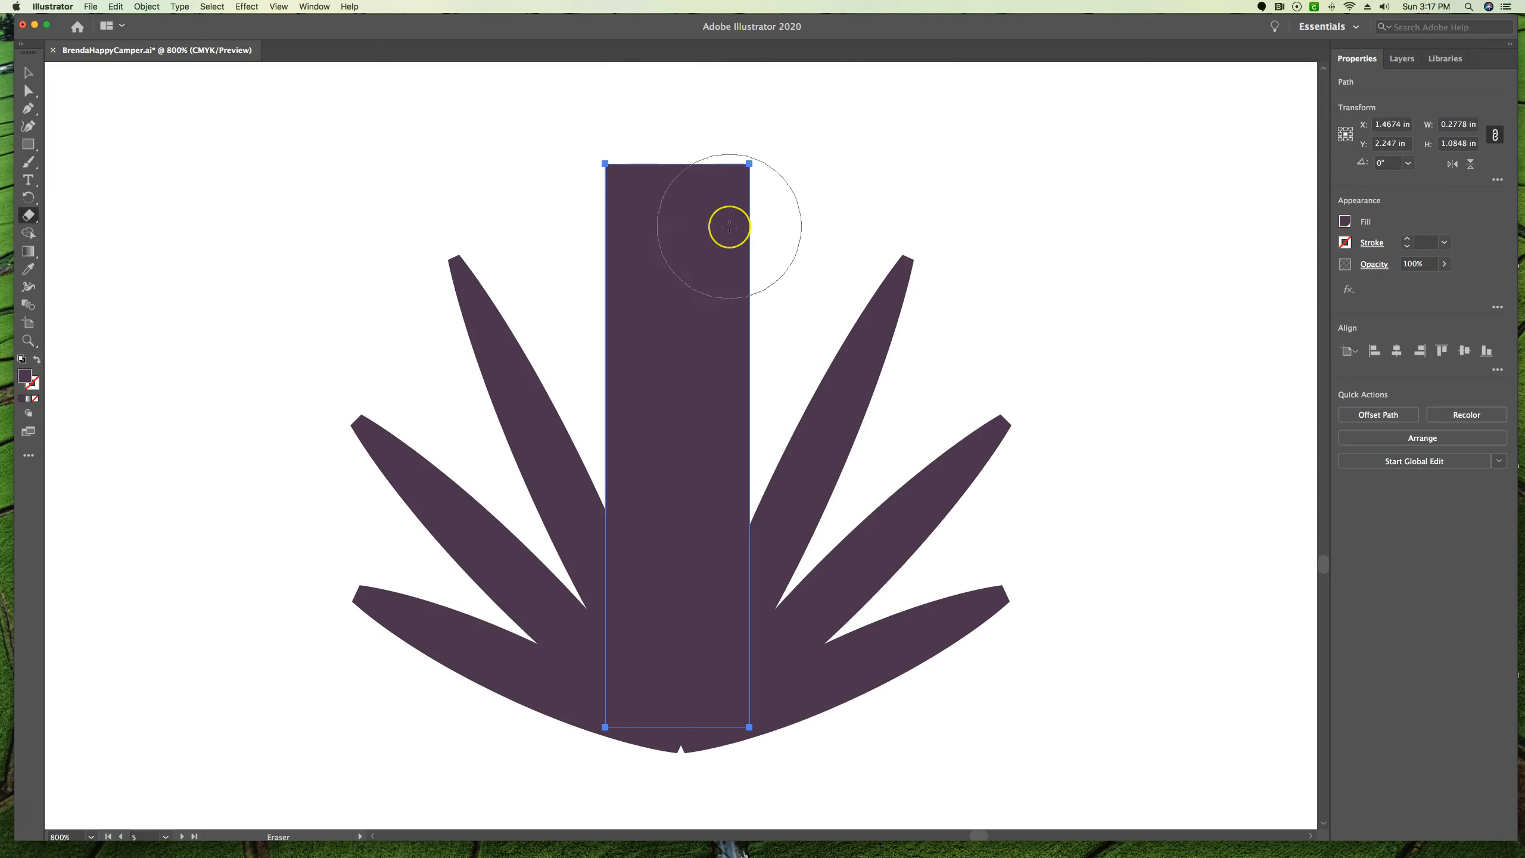
- Erase curved strips along both long sides of the central rectangle to shape it into a pointed leaf
{"action": "key", "text": "super+minus"}
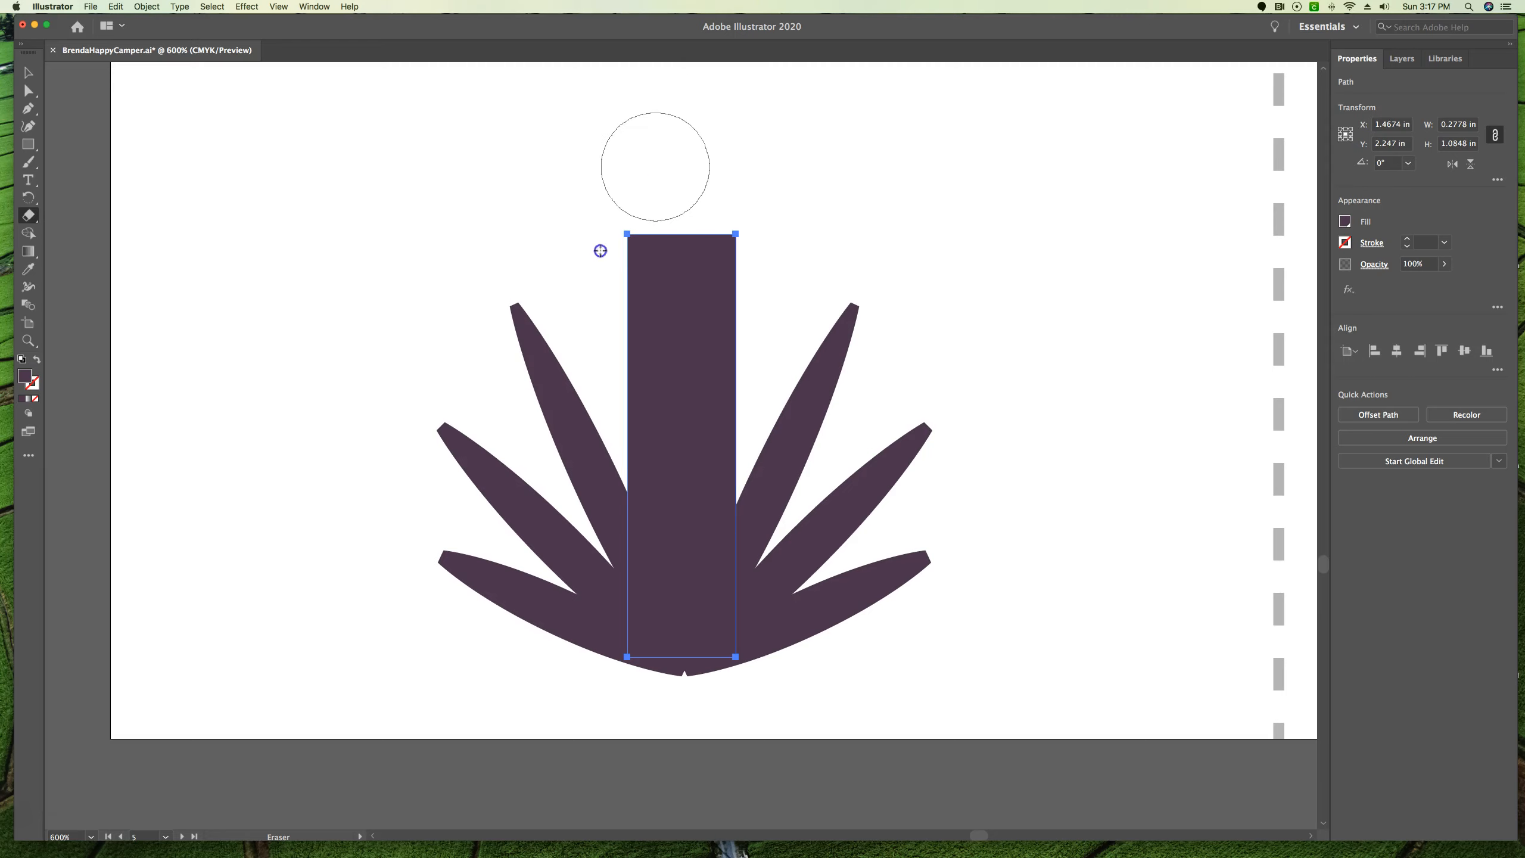
{"action": "mouse_move", "coordinate": [576, 285]}
{"action": "left_mouse_down"}
{"action": "mouse_move", "coordinate": [630, 161]}
{"action": "mouse_move", "coordinate": [690, 137]}
{"action": "mouse_move", "coordinate": [642, 183]}
{"action": "mouse_move", "coordinate": [602, 267]}
{"action": "mouse_move", "coordinate": [571, 429]}
{"action": "mouse_move", "coordinate": [576, 612]}
{"action": "mouse_move", "coordinate": [637, 788]}
{"action": "mouse_move", "coordinate": [612, 688]}
{"action": "mouse_move", "coordinate": [580, 345]}
{"action": "mouse_move", "coordinate": [612, 200]}
{"action": "mouse_move", "coordinate": [690, 128]}
{"action": "left_mouse_up"}
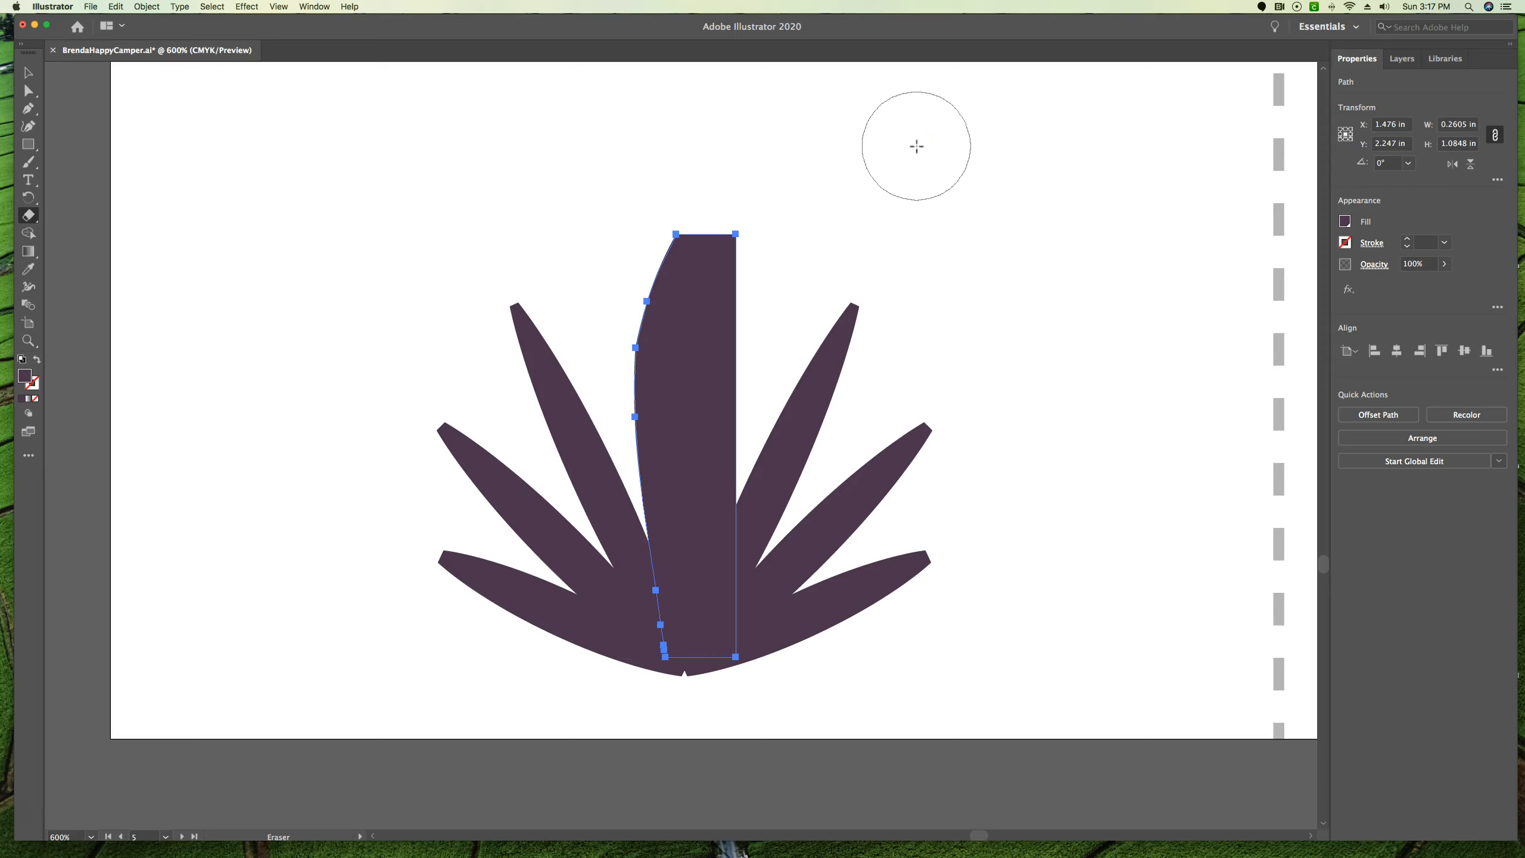
{"action": "mouse_move", "coordinate": [715, 181]}
{"action": "left_mouse_down"}
{"action": "mouse_move", "coordinate": [738, 252]}
{"action": "mouse_move", "coordinate": [750, 453]}
{"action": "mouse_move", "coordinate": [664, 759]}
{"action": "mouse_move", "coordinate": [670, 792]}
{"action": "left_mouse_up"}
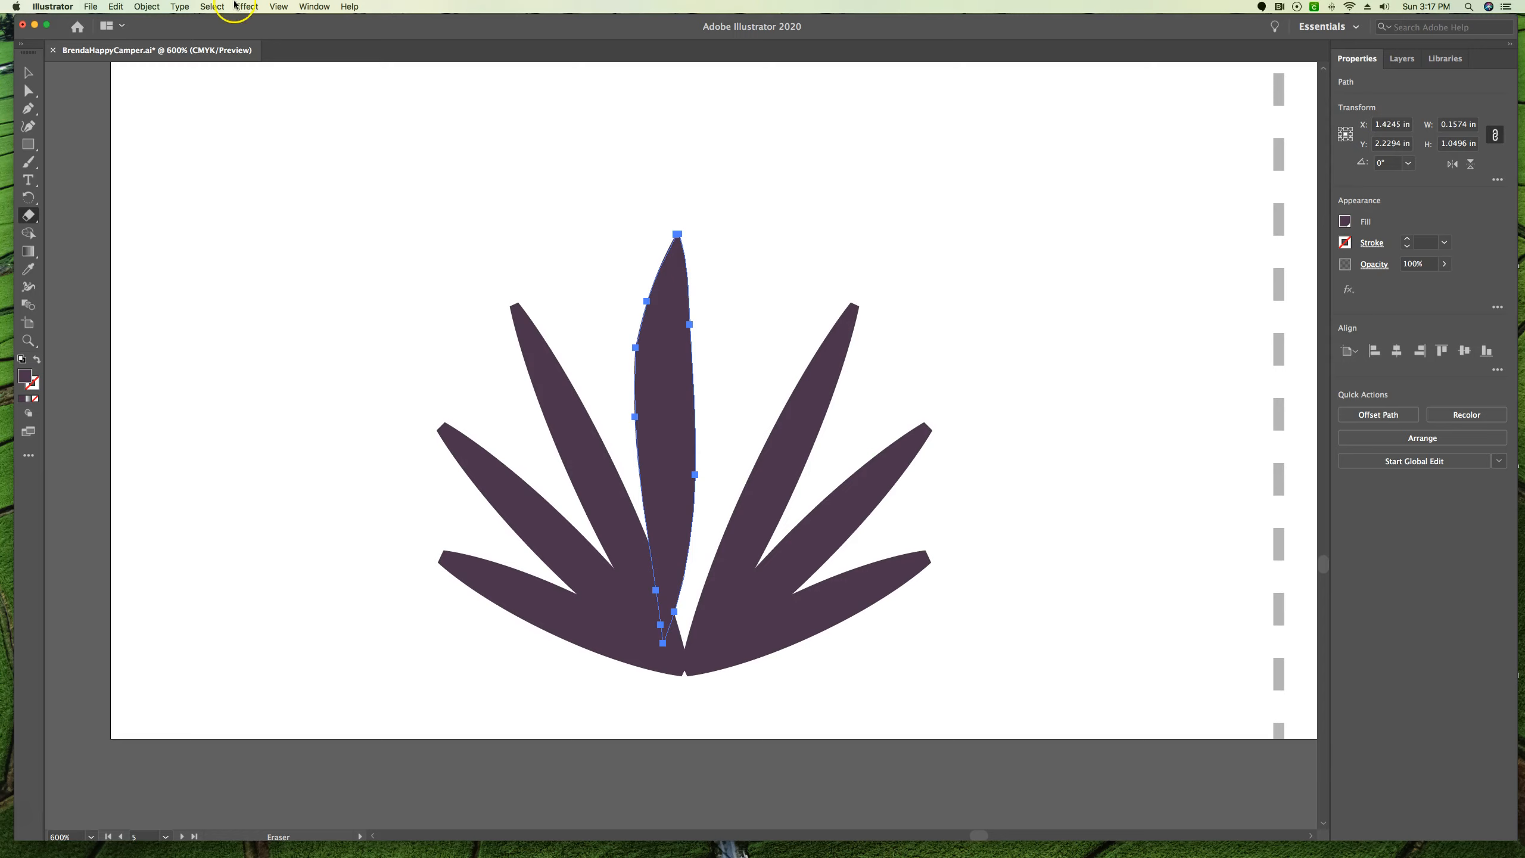
- Move the erased leaf so it sits centred between the plant's side leaves with its tip at the base
{"action": "left_click", "coordinate": [28, 72]}
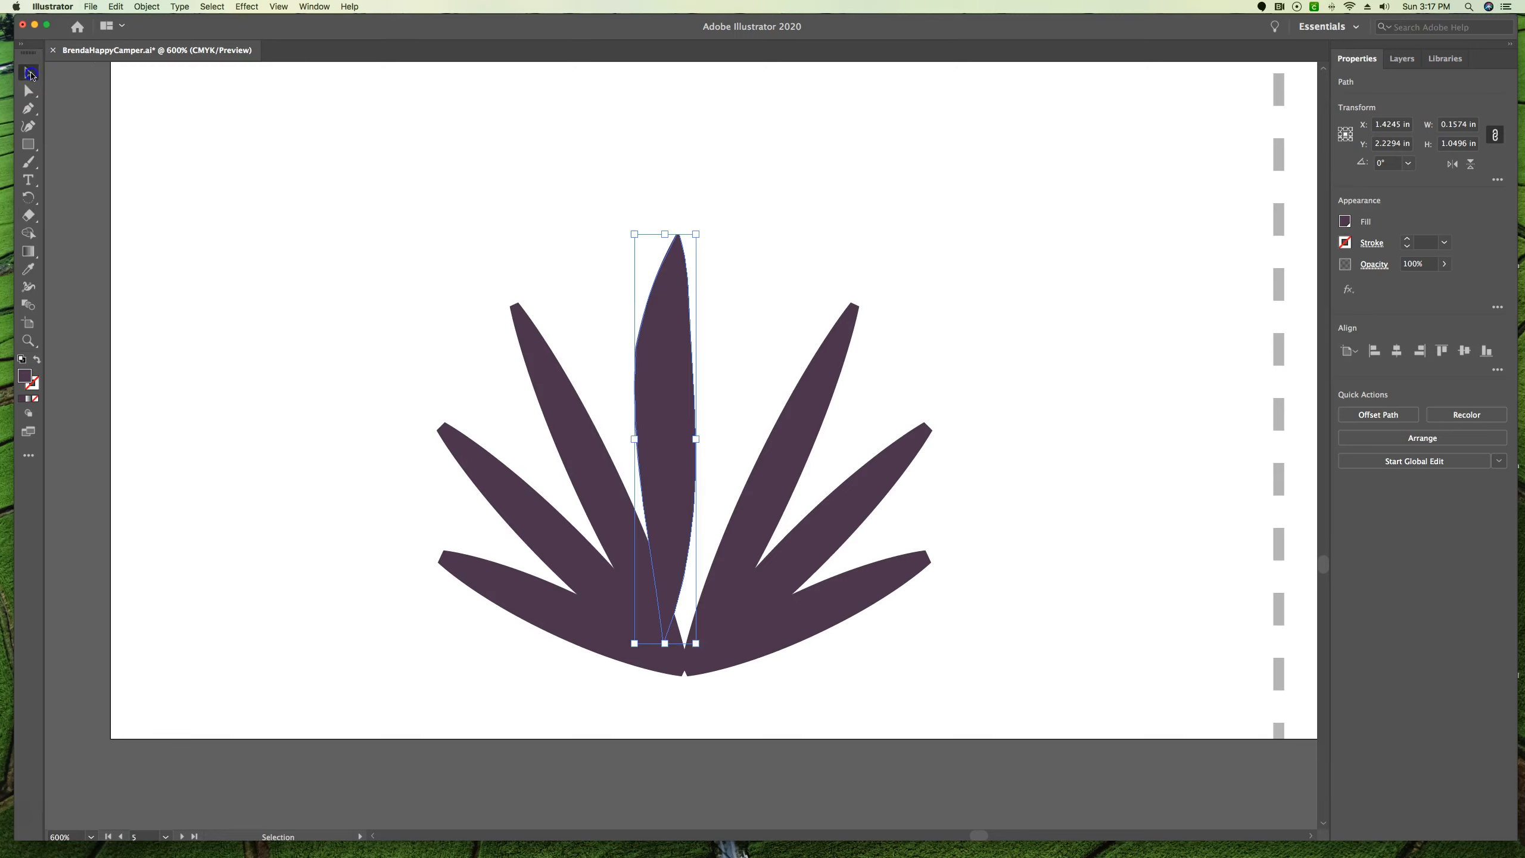
{"action": "mouse_move", "coordinate": [674, 419]}
{"action": "left_mouse_down"}
{"action": "mouse_move", "coordinate": [697, 426]}
{"action": "mouse_move", "coordinate": [690, 439]}
{"action": "left_mouse_up"}
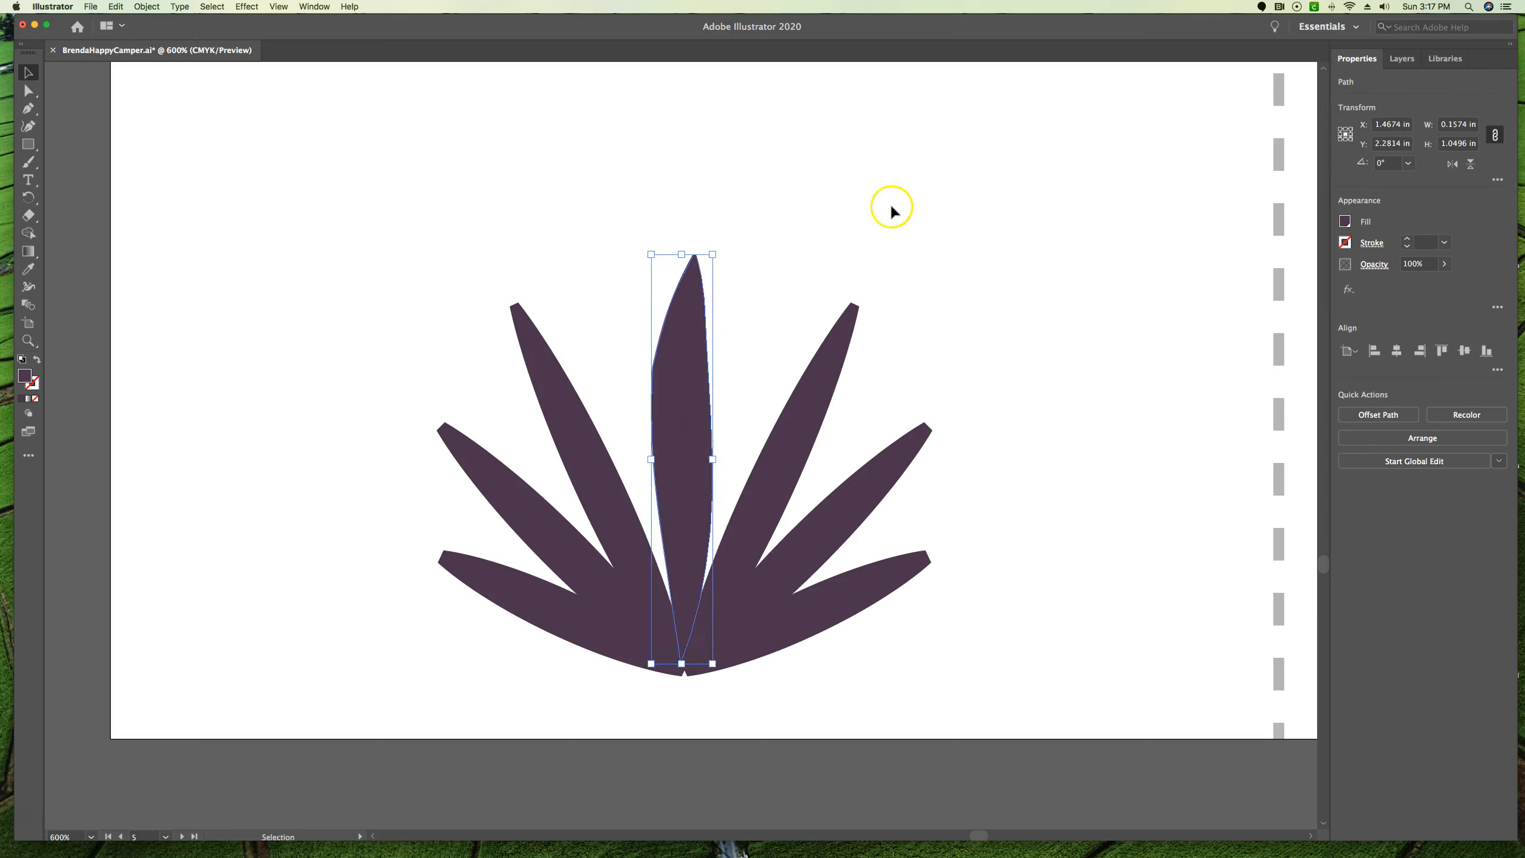
{"action": "left_click", "coordinate": [845, 200]}
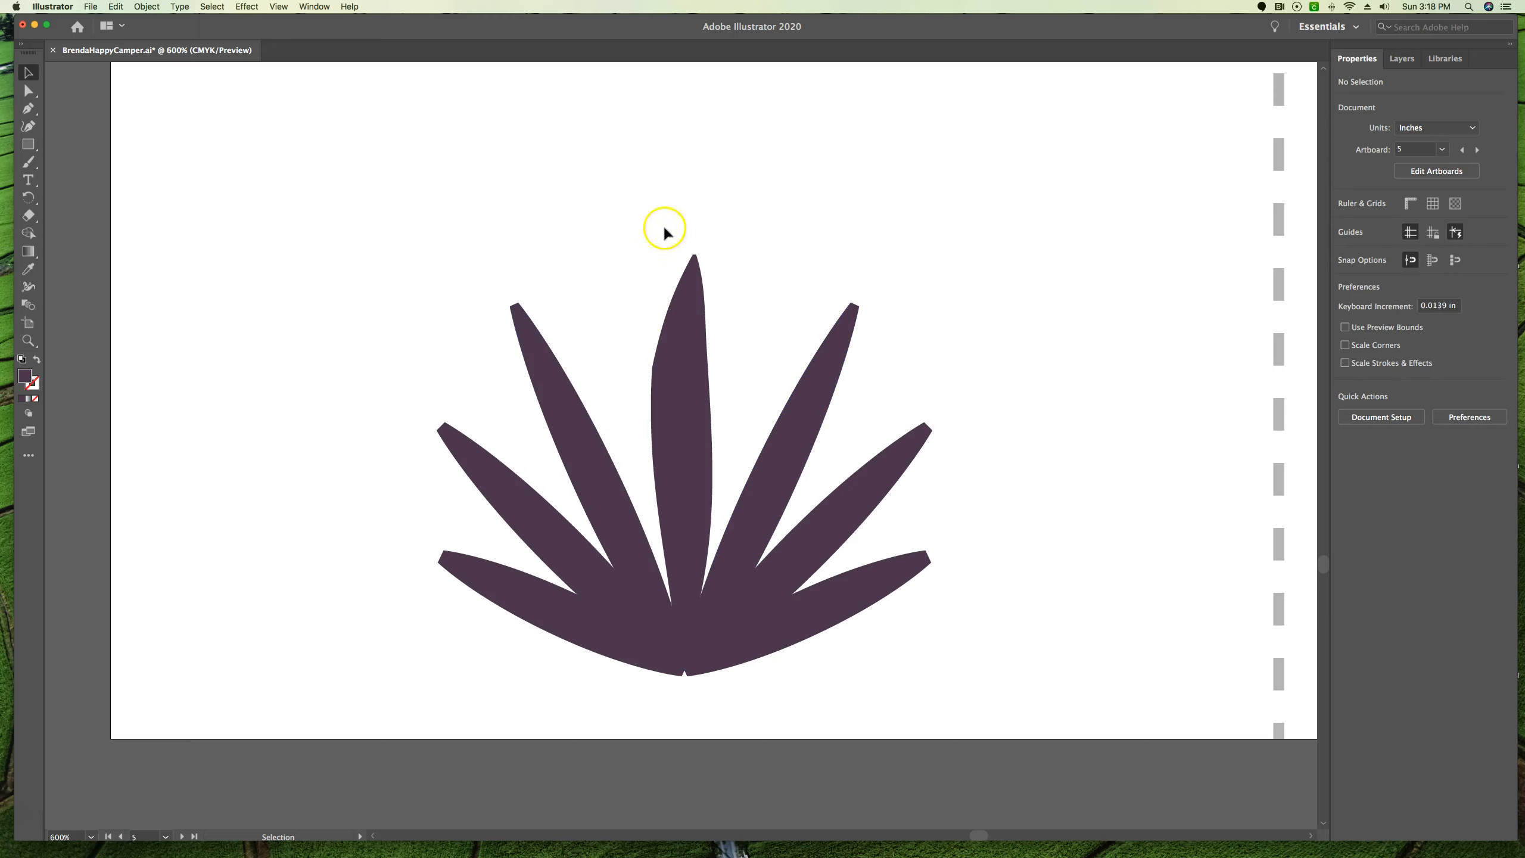
- Group the central leaf with all the side leaves of the Start plant
{"action": "left_click", "coordinate": [675, 326]}
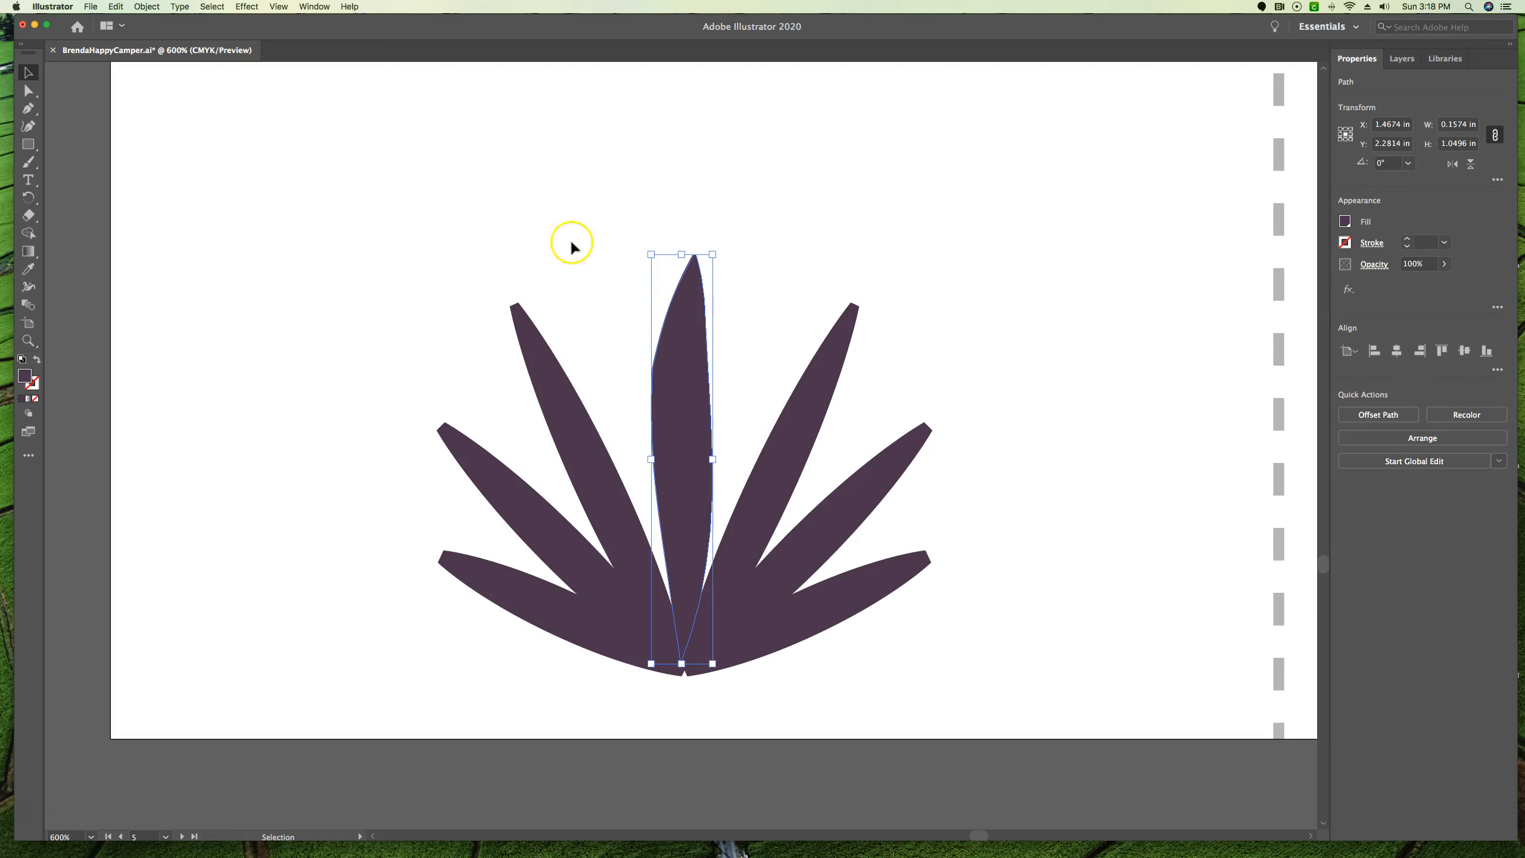
{"action": "left_click", "coordinate": [28, 89]}
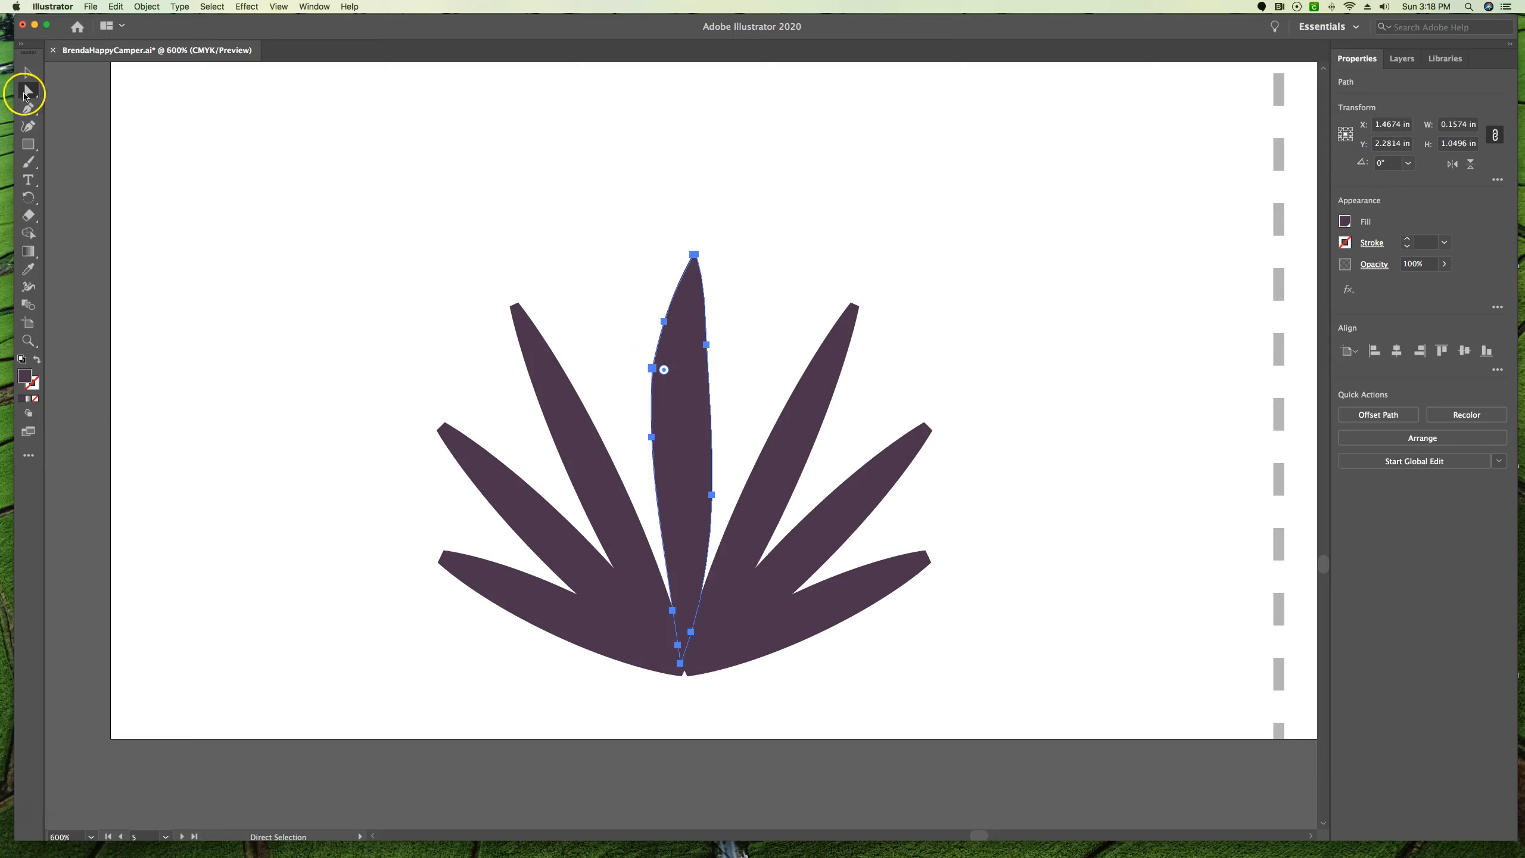
{"action": "left_click", "coordinate": [28, 72]}
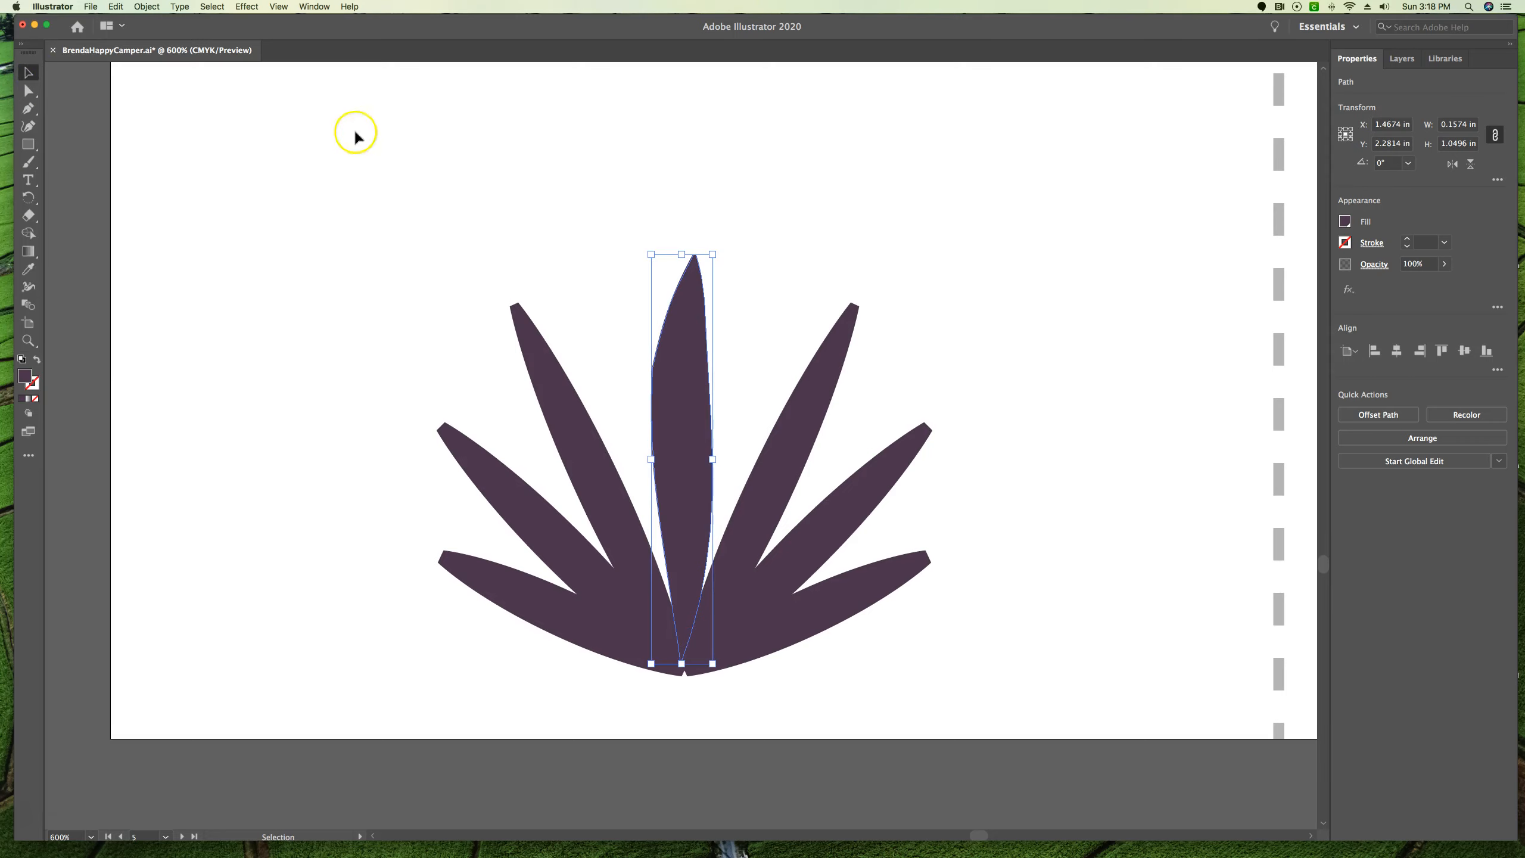
{"action": "left_click_drag", "start_coordinate": [286, 159], "coordinate": [1023, 711]}
{"action": "left_click", "coordinate": [1451, 473]}
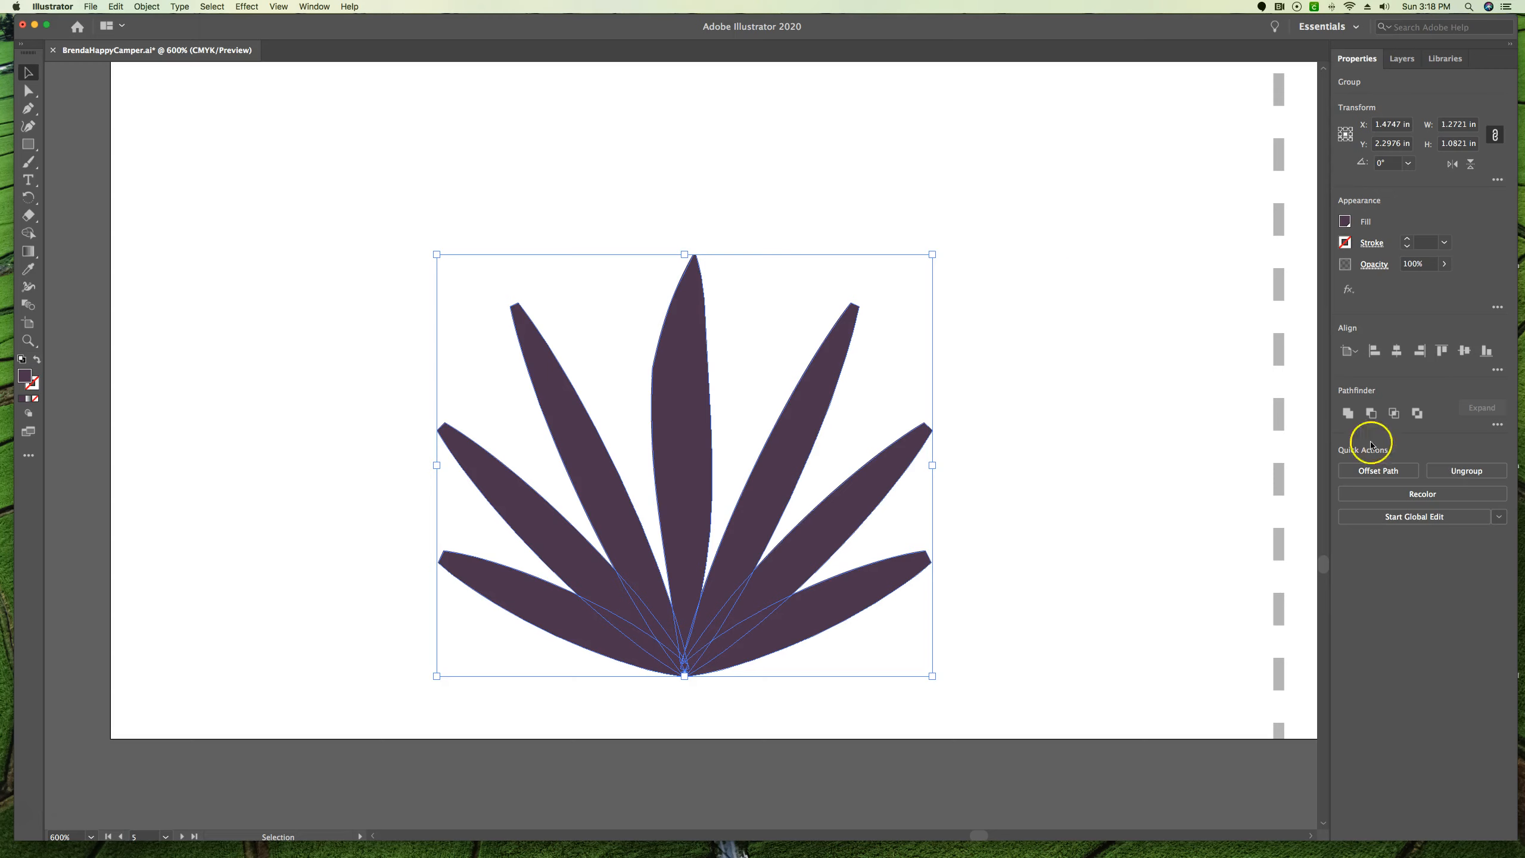
{"action": "left_click", "coordinate": [675, 164]}
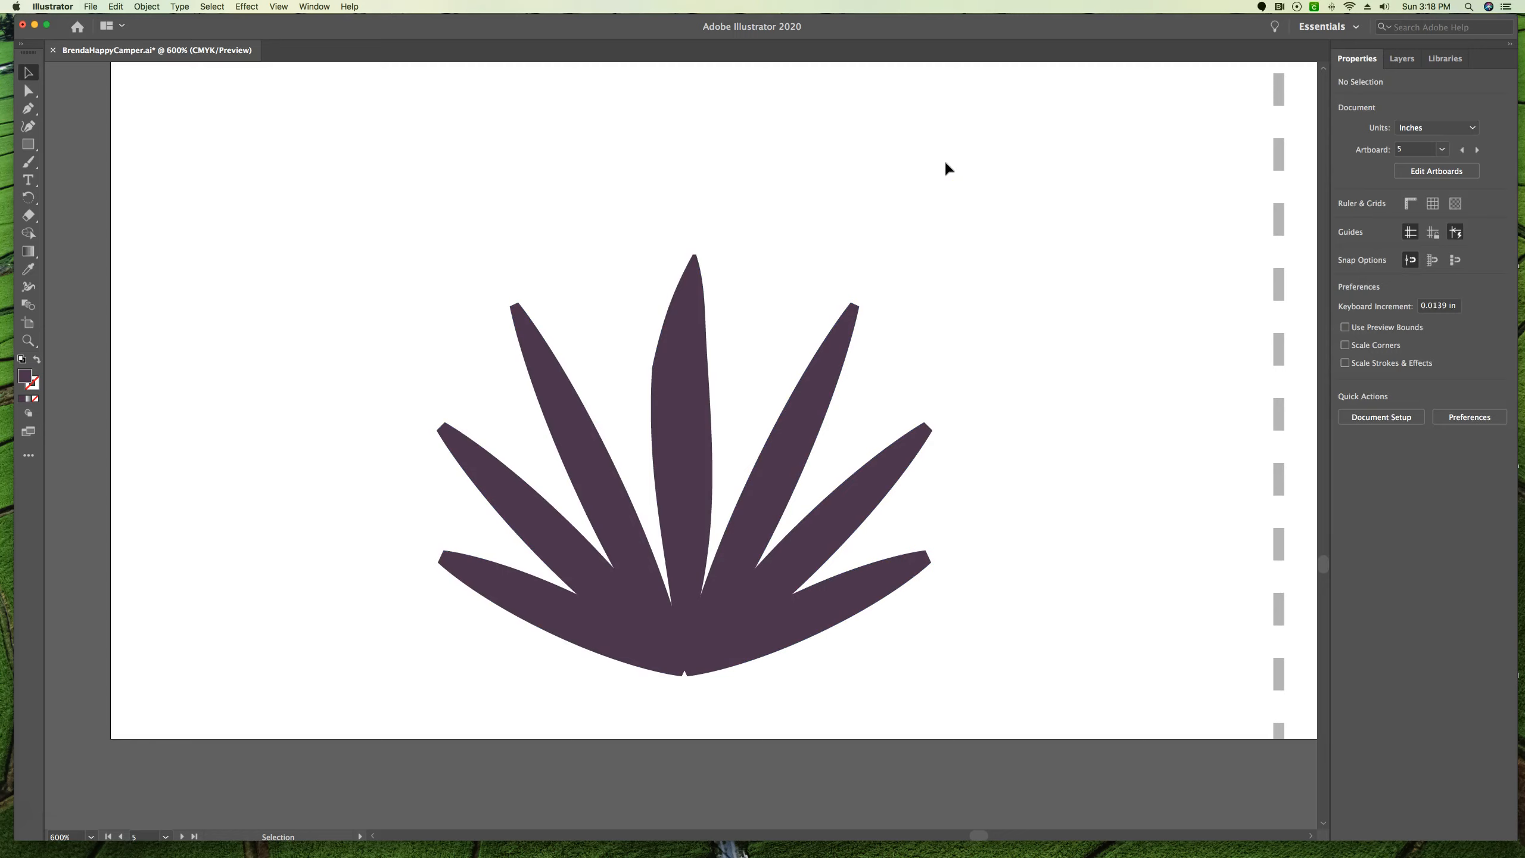
- Switch to artboard 6 with the Start and Final vehicles
{"action": "left_click", "coordinate": [913, 156]}
{"action": "scroll", "coordinate": [1021, 162], "scroll_direction": "left", "scroll_amount": 2}
{"action": "left_click", "coordinate": [1441, 149]}
{"action": "left_click", "coordinate": [1455, 246]}
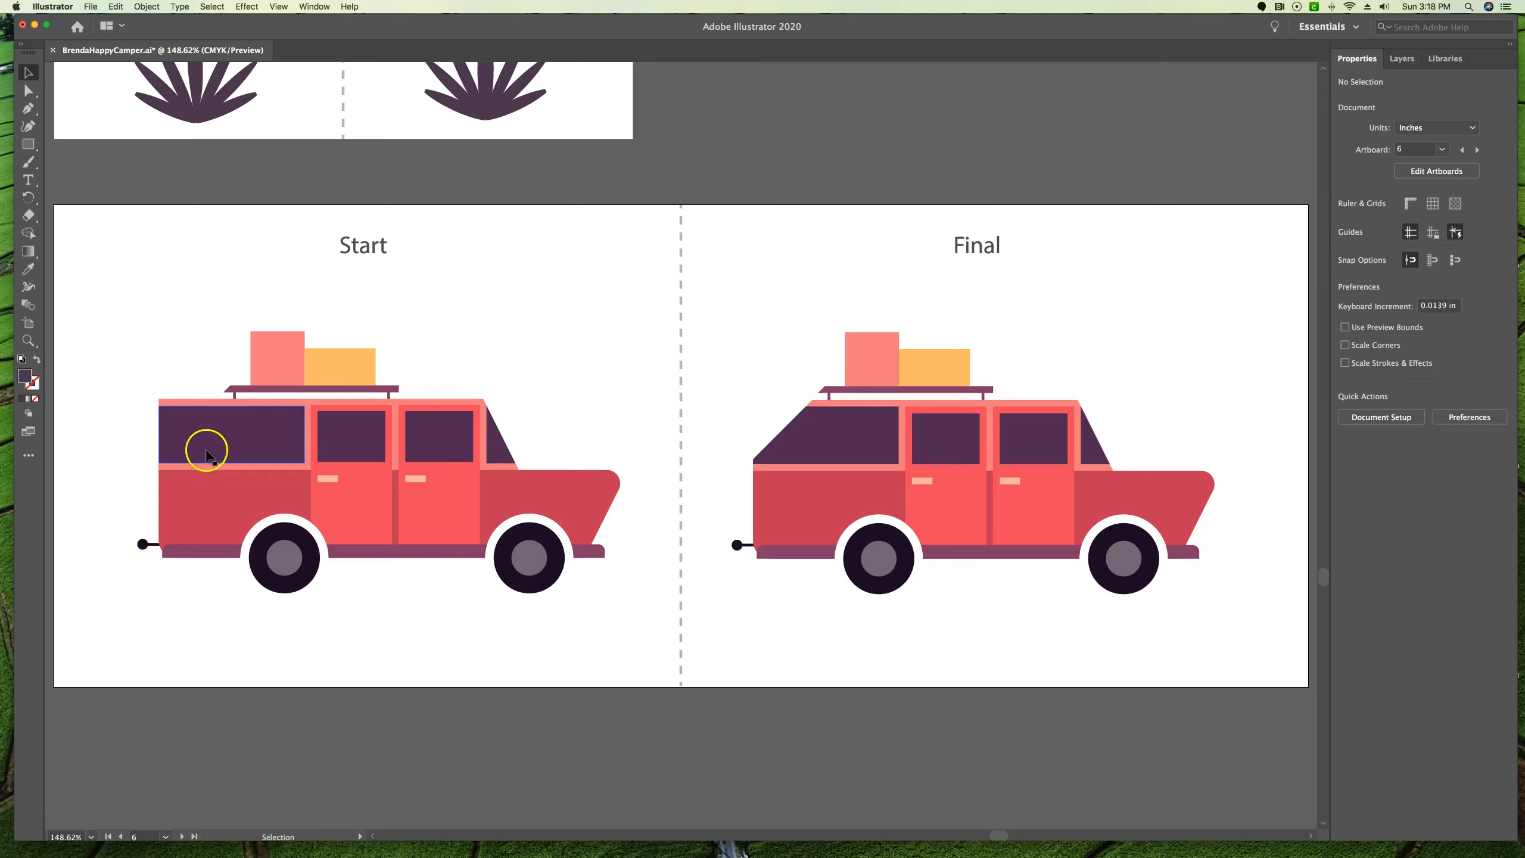
{"action": "left_click", "coordinate": [863, 425]}
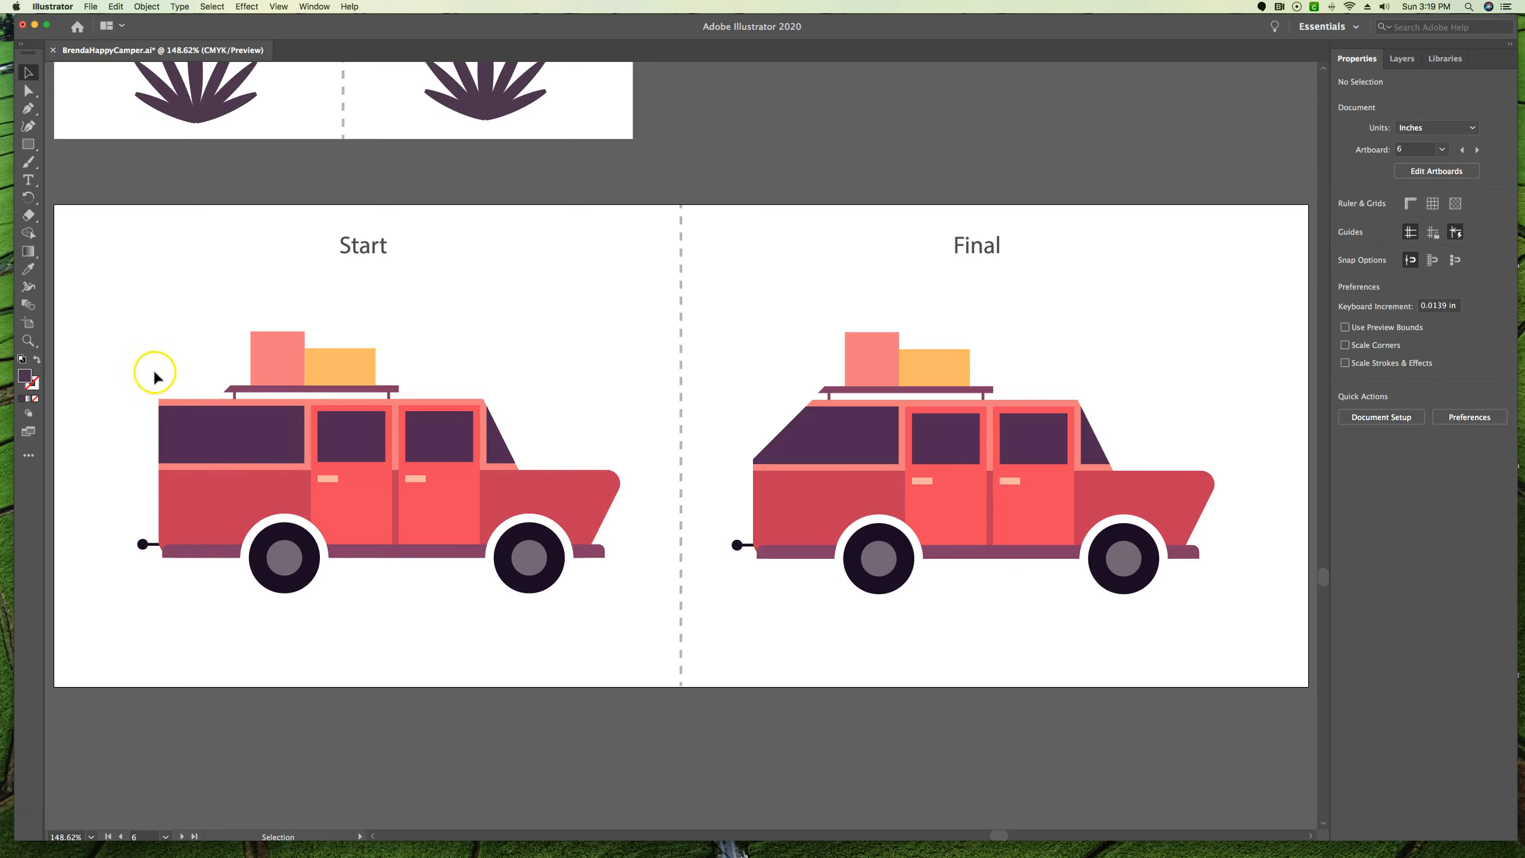
- Select the rear side window together with the upper and lower body shapes of the Start vehicle
{"action": "left_click_drag", "start_coordinate": [219, 512], "coordinate": [206, 512]}
{"action": "left_click_drag", "start_coordinate": [207, 512], "coordinate": [208, 511]}
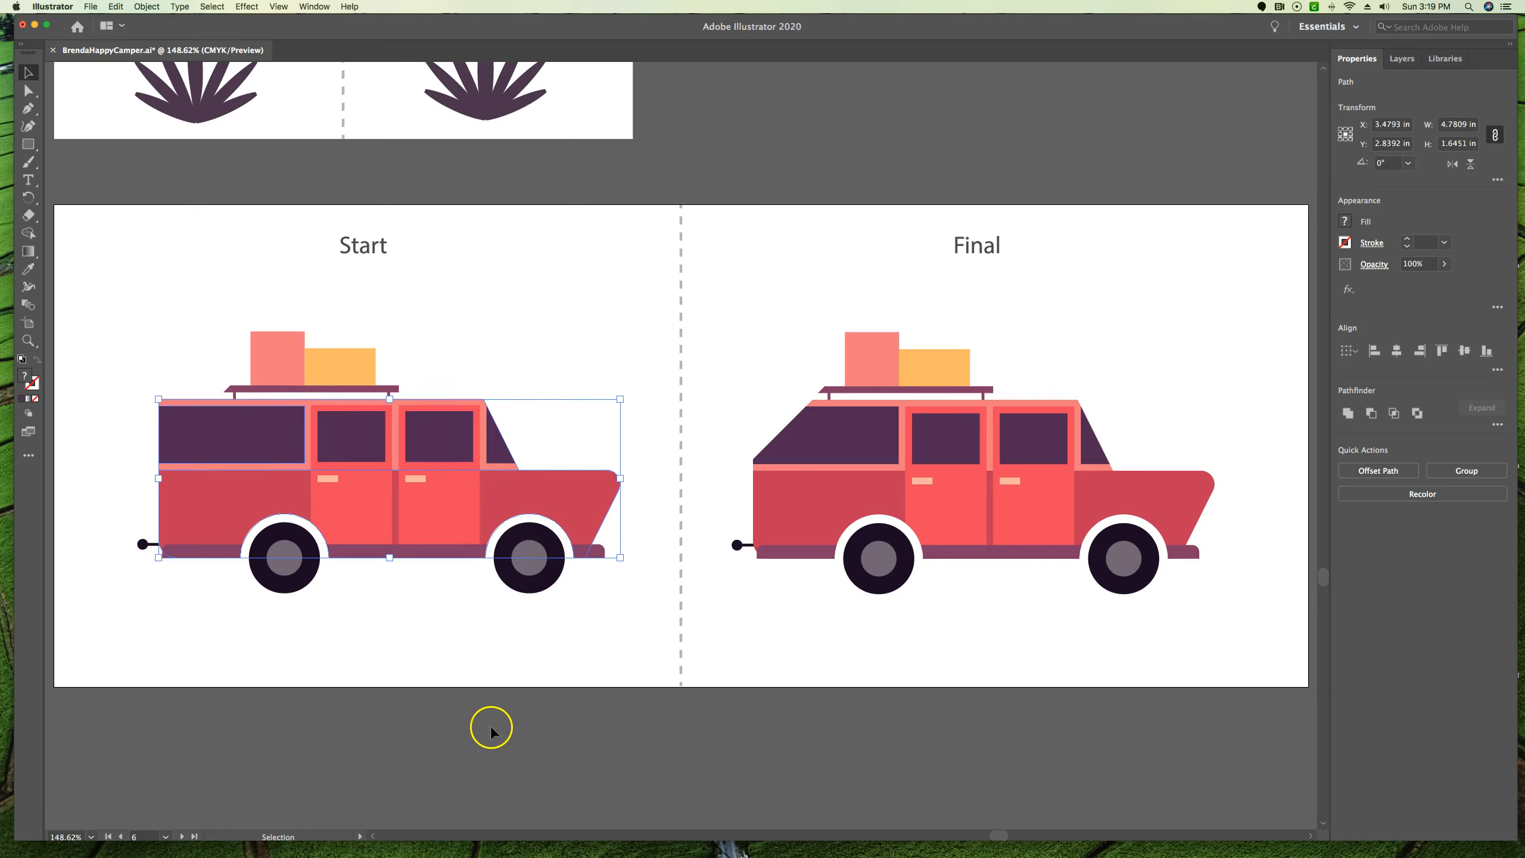
{"action": "key", "text": "super+equal"}
{"action": "key", "text": "super+equal"}
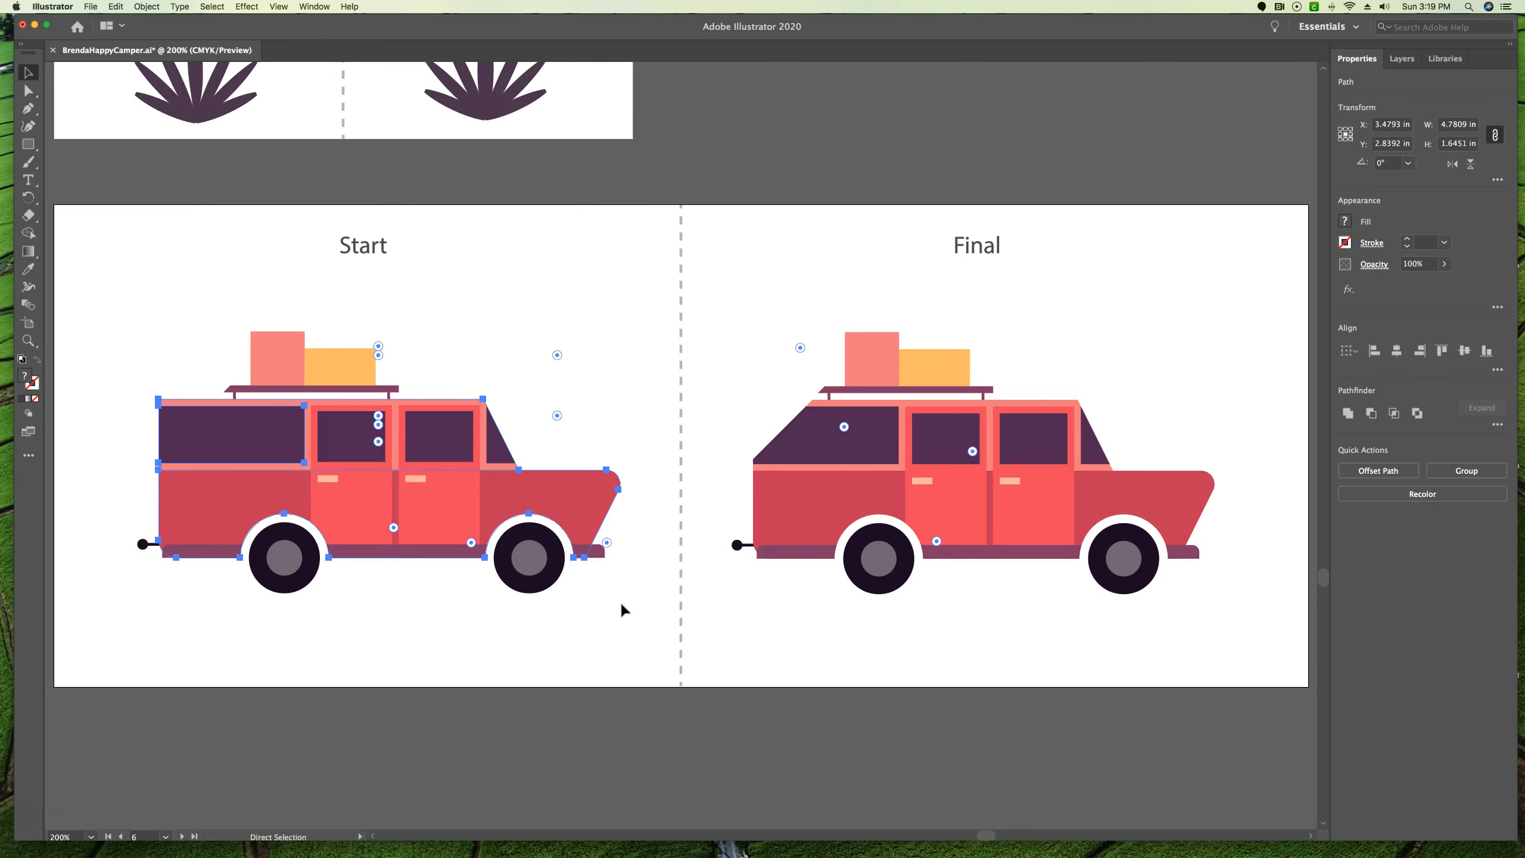
{"action": "scroll", "coordinate": [553, 484], "scroll_direction": "up", "scroll_amount": 2}
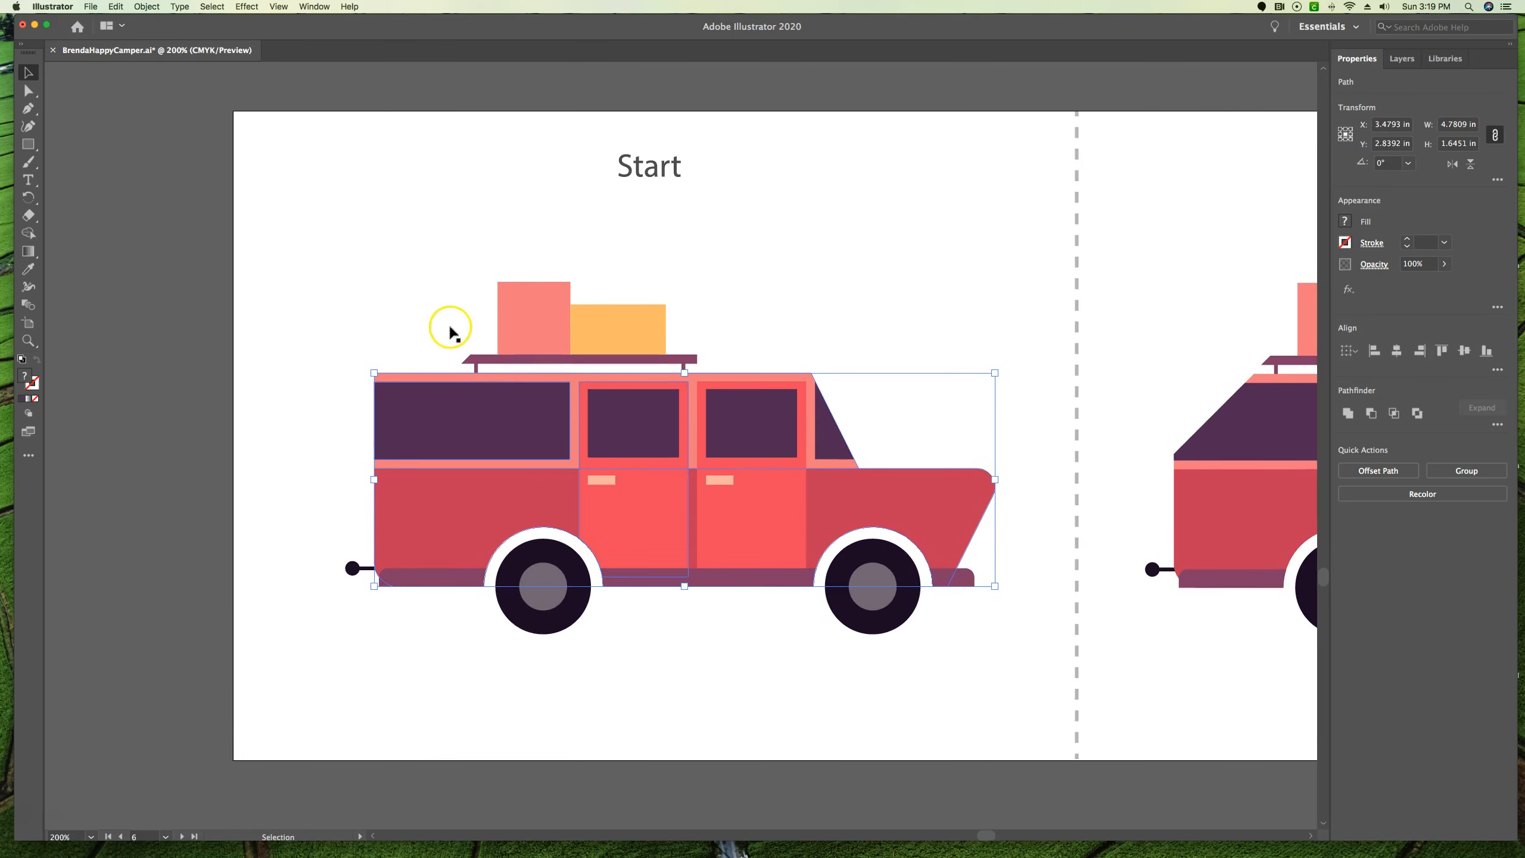
{"action": "left_click", "coordinate": [381, 137]}
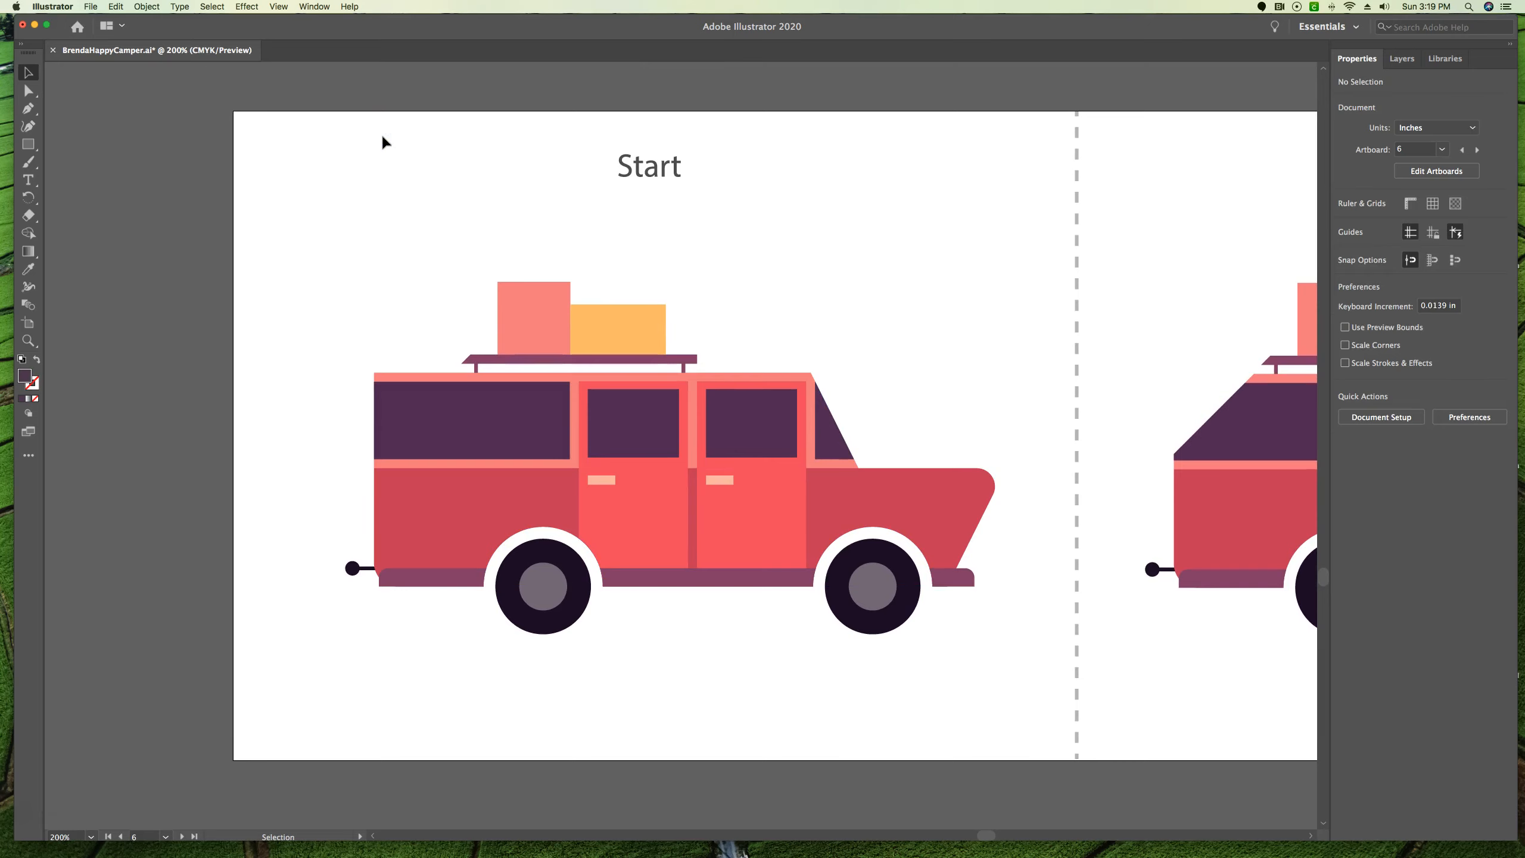
{"action": "left_click", "coordinate": [384, 144]}
{"action": "left_click", "coordinate": [410, 147]}
{"action": "left_click_drag", "start_coordinate": [441, 512], "coordinate": [441, 510]}
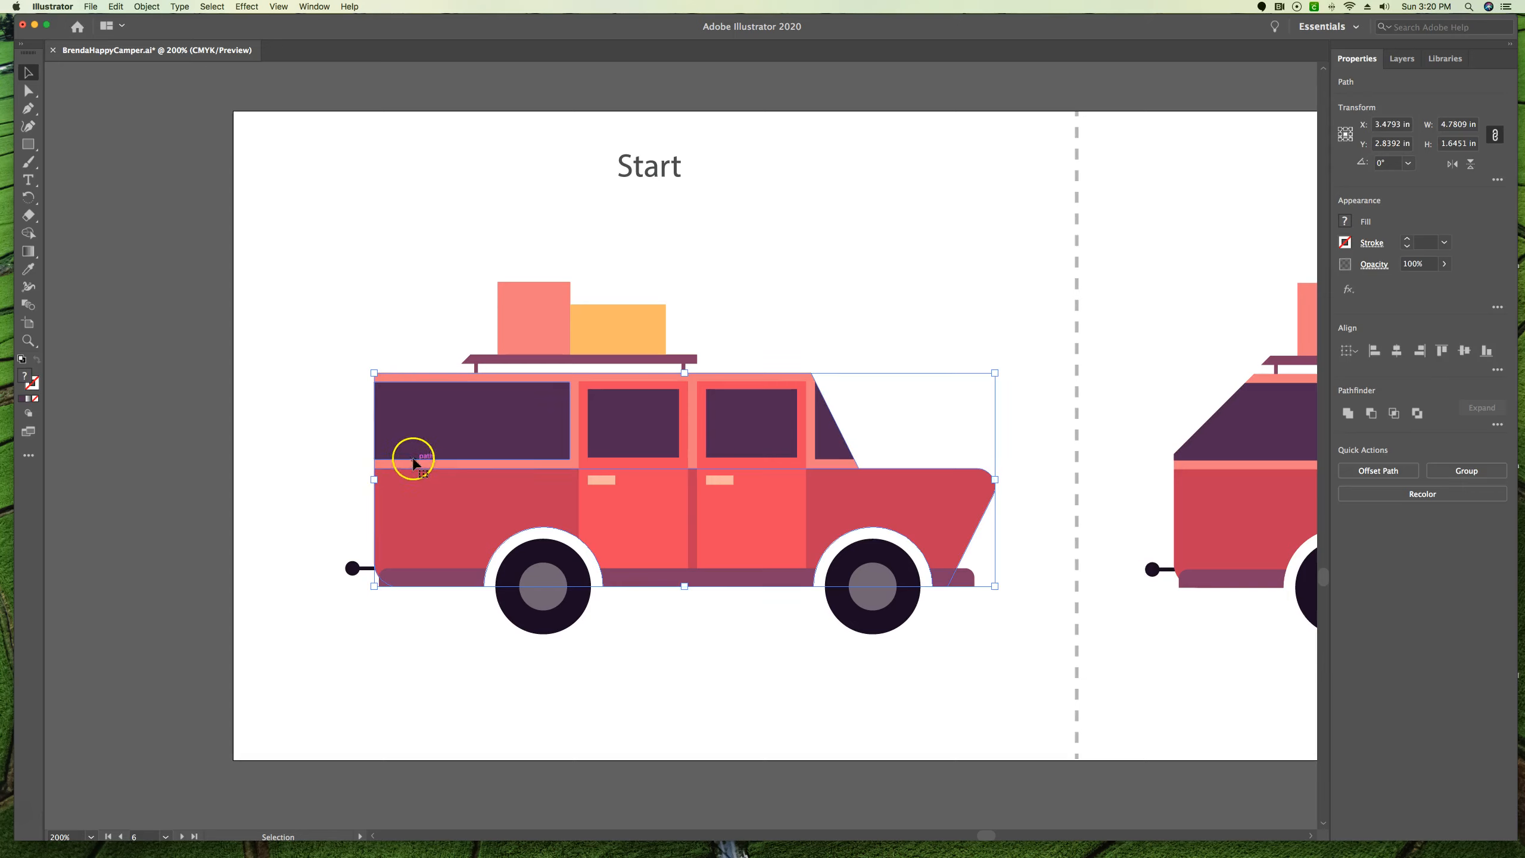
- Set the Eraser tool's size to 40 pt
{"action": "double_click", "coordinate": [28, 215]}
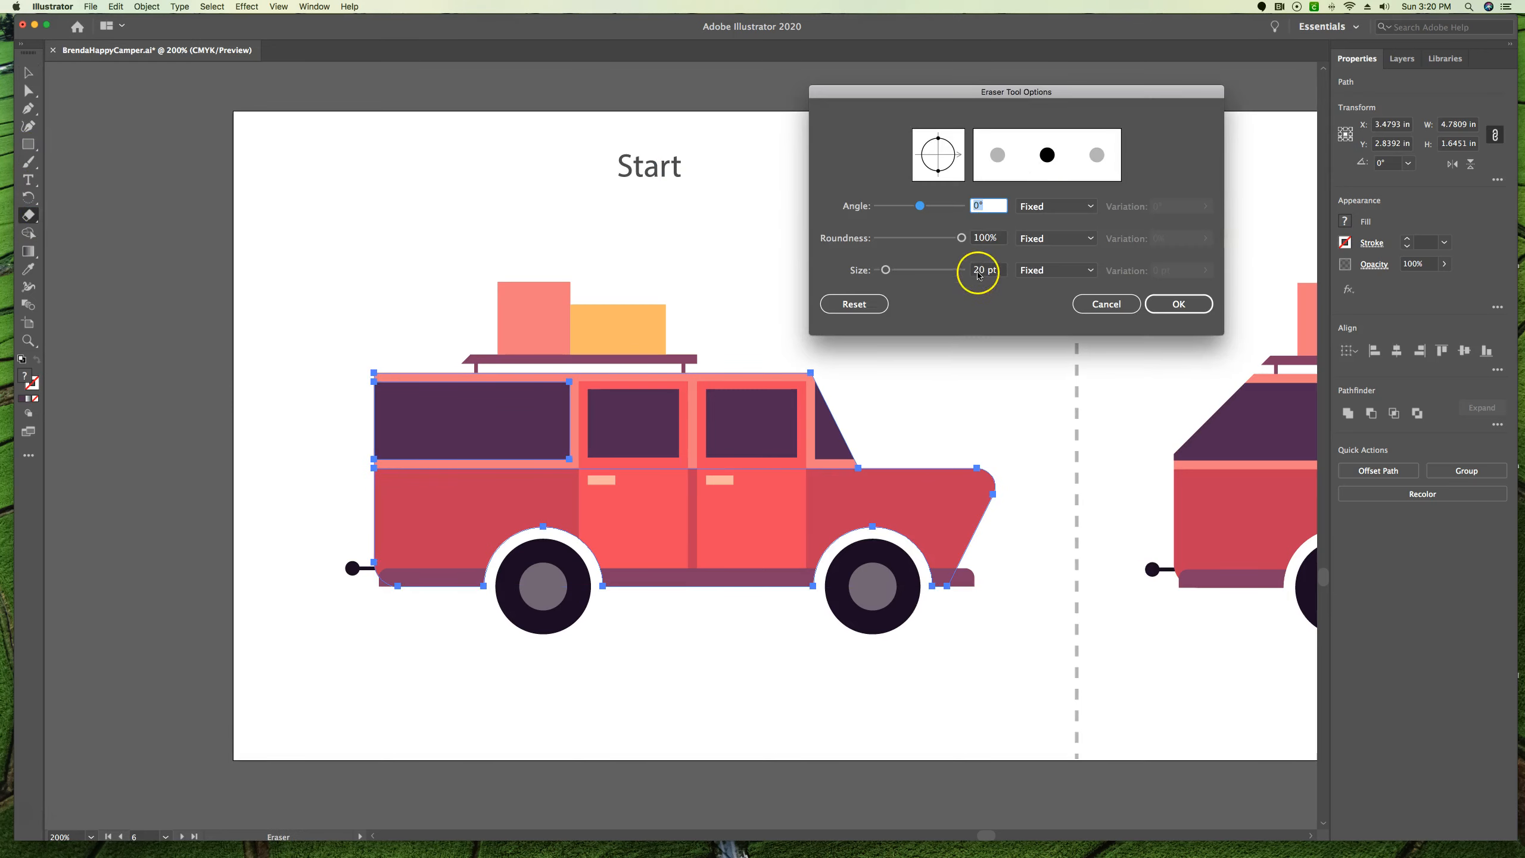
{"action": "left_click", "coordinate": [985, 270]}
{"action": "type", "text": "40"}
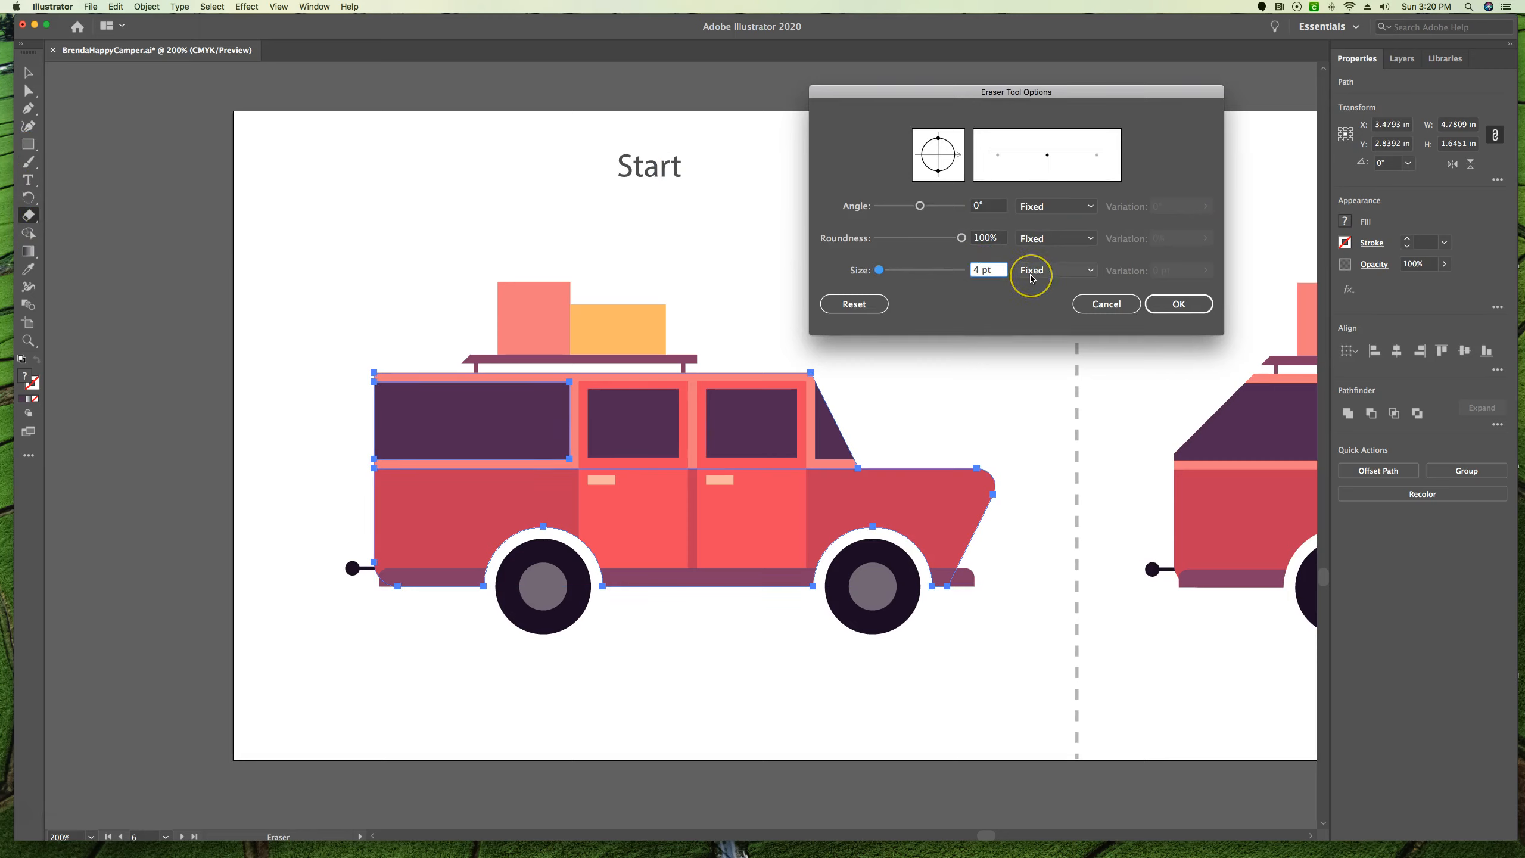
{"action": "left_click", "coordinate": [1177, 303]}
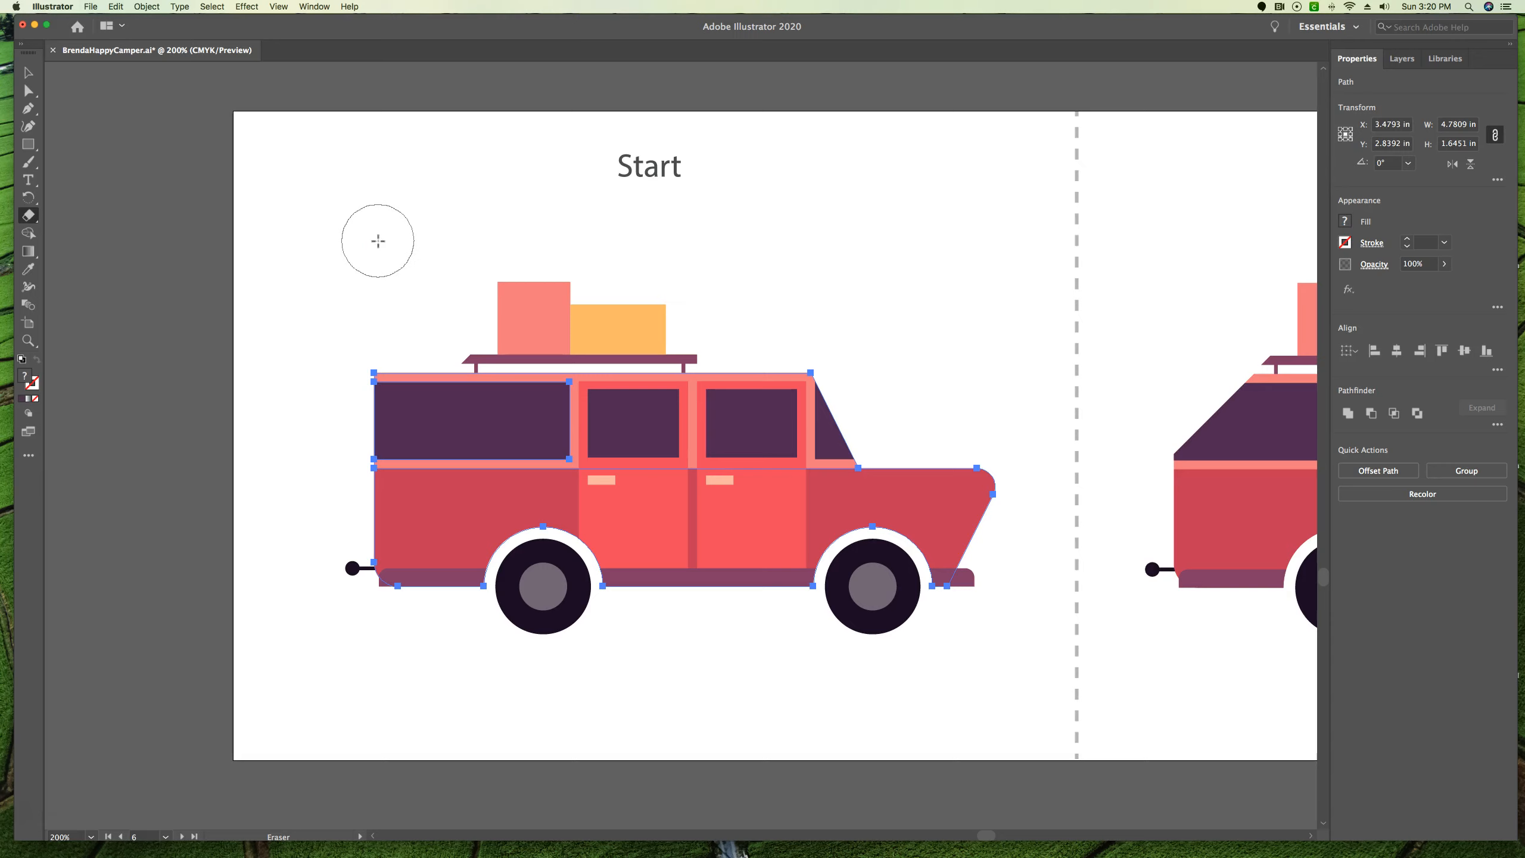
- Try to erase the selected shapes at the vehicle's upper rear corner with a freehand stroke, and undo it
{"action": "mouse_move", "coordinate": [378, 240]}
{"action": "left_mouse_down"}
{"action": "mouse_move", "coordinate": [441, 240]}
{"action": "mouse_move", "coordinate": [498, 299]}
{"action": "mouse_move", "coordinate": [464, 349]}
{"action": "mouse_move", "coordinate": [484, 353]}
{"action": "mouse_move", "coordinate": [473, 343]}
{"action": "mouse_move", "coordinate": [457, 361]}
{"action": "mouse_move", "coordinate": [666, 359]}
{"action": "mouse_move", "coordinate": [469, 361]}
{"action": "mouse_move", "coordinate": [453, 338]}
{"action": "mouse_move", "coordinate": [461, 347]}
{"action": "left_mouse_up"}
{"action": "mouse_move", "coordinate": [461, 346]}
{"action": "left_mouse_down"}
{"action": "mouse_move", "coordinate": [331, 460]}
{"action": "mouse_move", "coordinate": [474, 332]}
{"action": "mouse_move", "coordinate": [421, 371]}
{"action": "mouse_move", "coordinate": [387, 427]}
{"action": "mouse_move", "coordinate": [439, 380]}
{"action": "mouse_move", "coordinate": [424, 344]}
{"action": "mouse_move", "coordinate": [447, 344]}
{"action": "mouse_move", "coordinate": [421, 327]}
{"action": "left_mouse_up"}
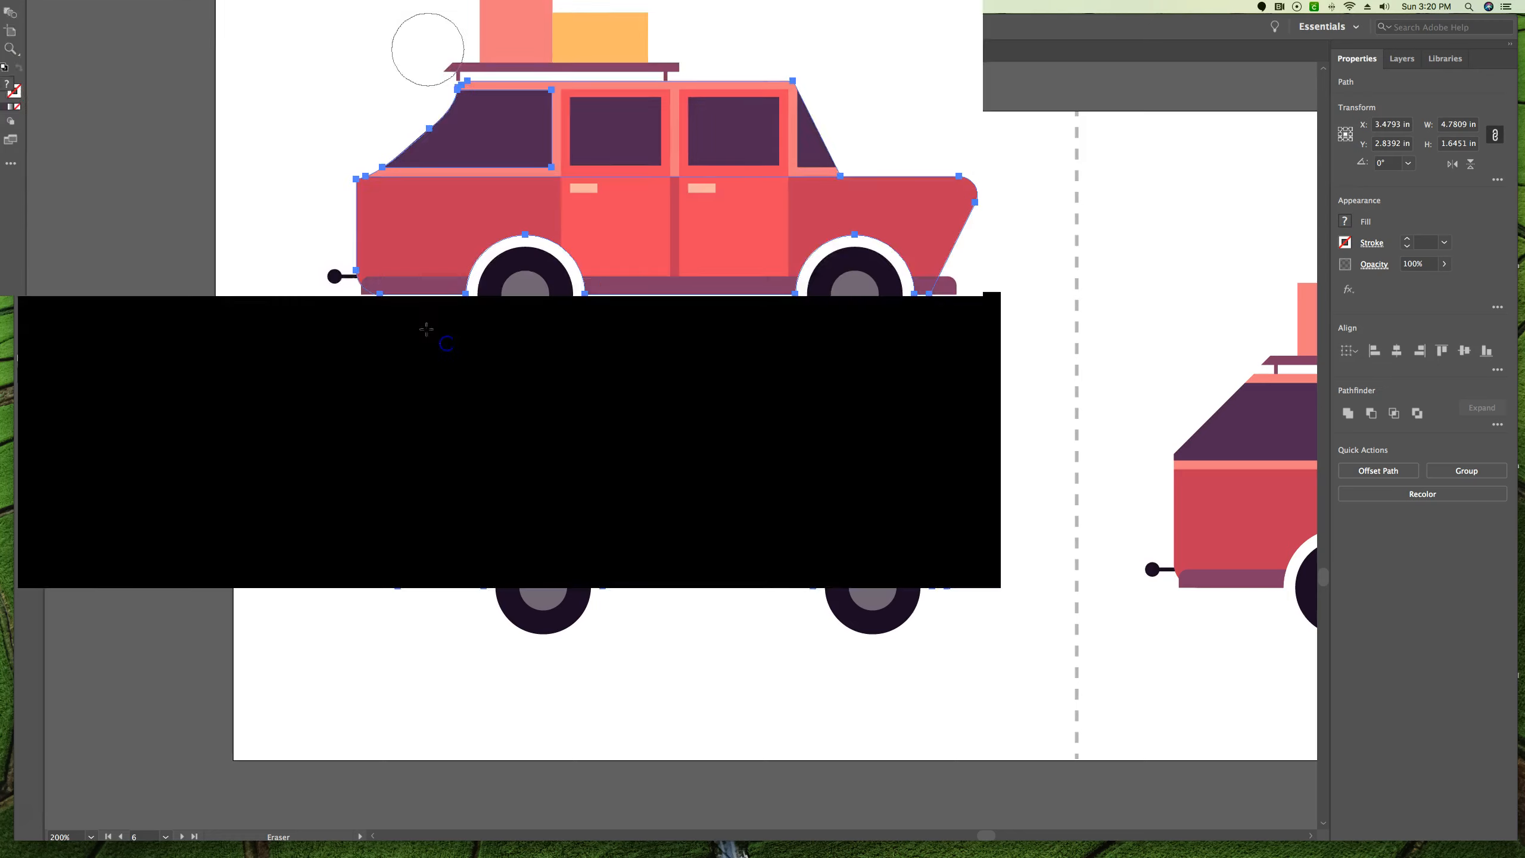
{"action": "key", "text": "v"}
{"action": "key", "text": "cmd+z"}
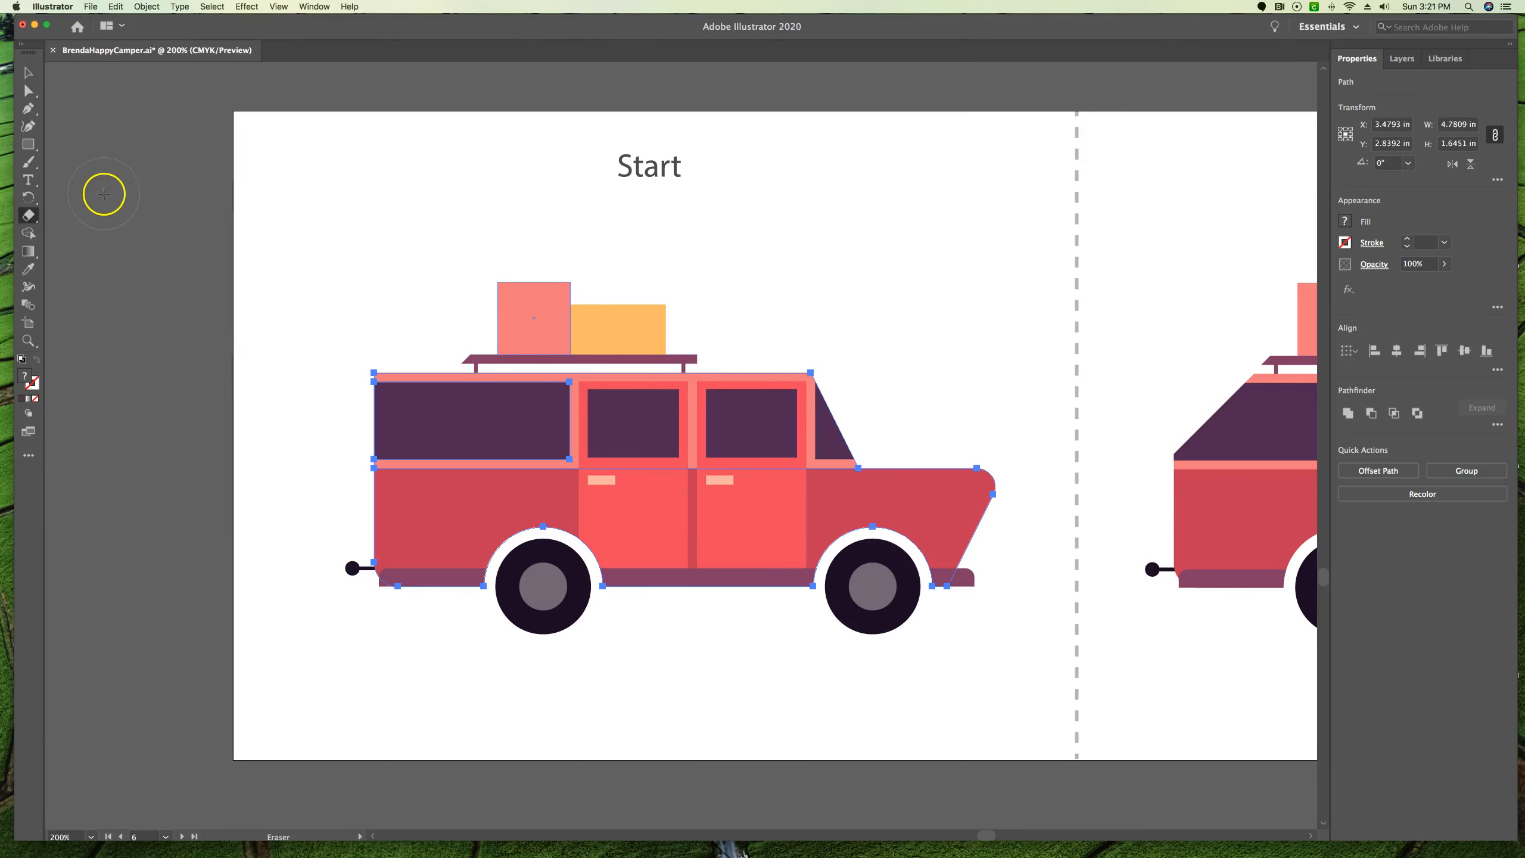
- Try several Eraser strokes to slant the vehicle's upper rear corner, undoing each one
{"action": "left_click", "coordinate": [30, 216]}
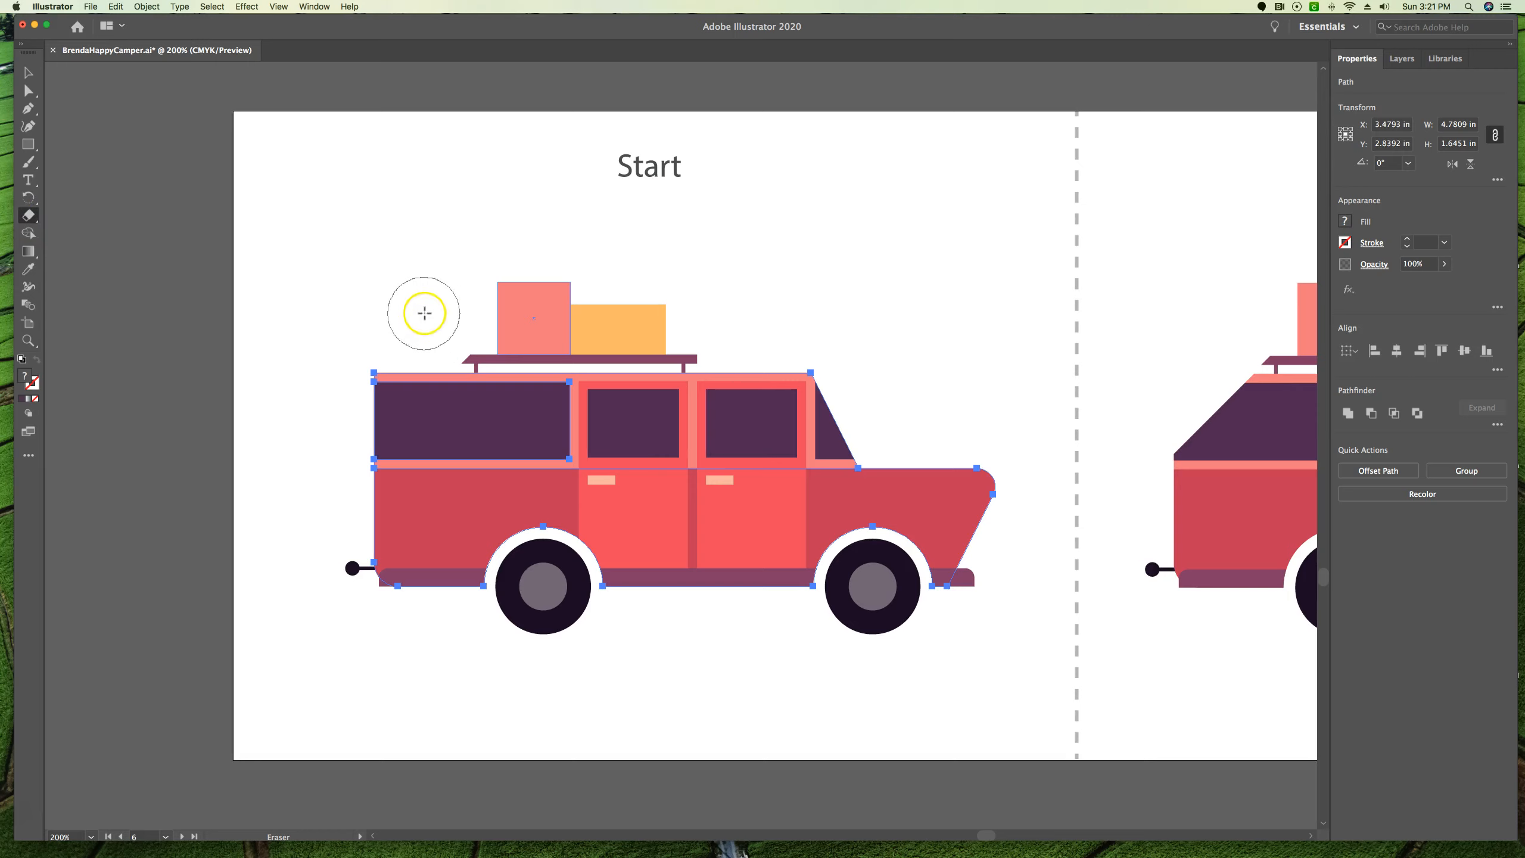
{"action": "left_click_drag", "start_coordinate": [450, 347], "coordinate": [288, 523]}
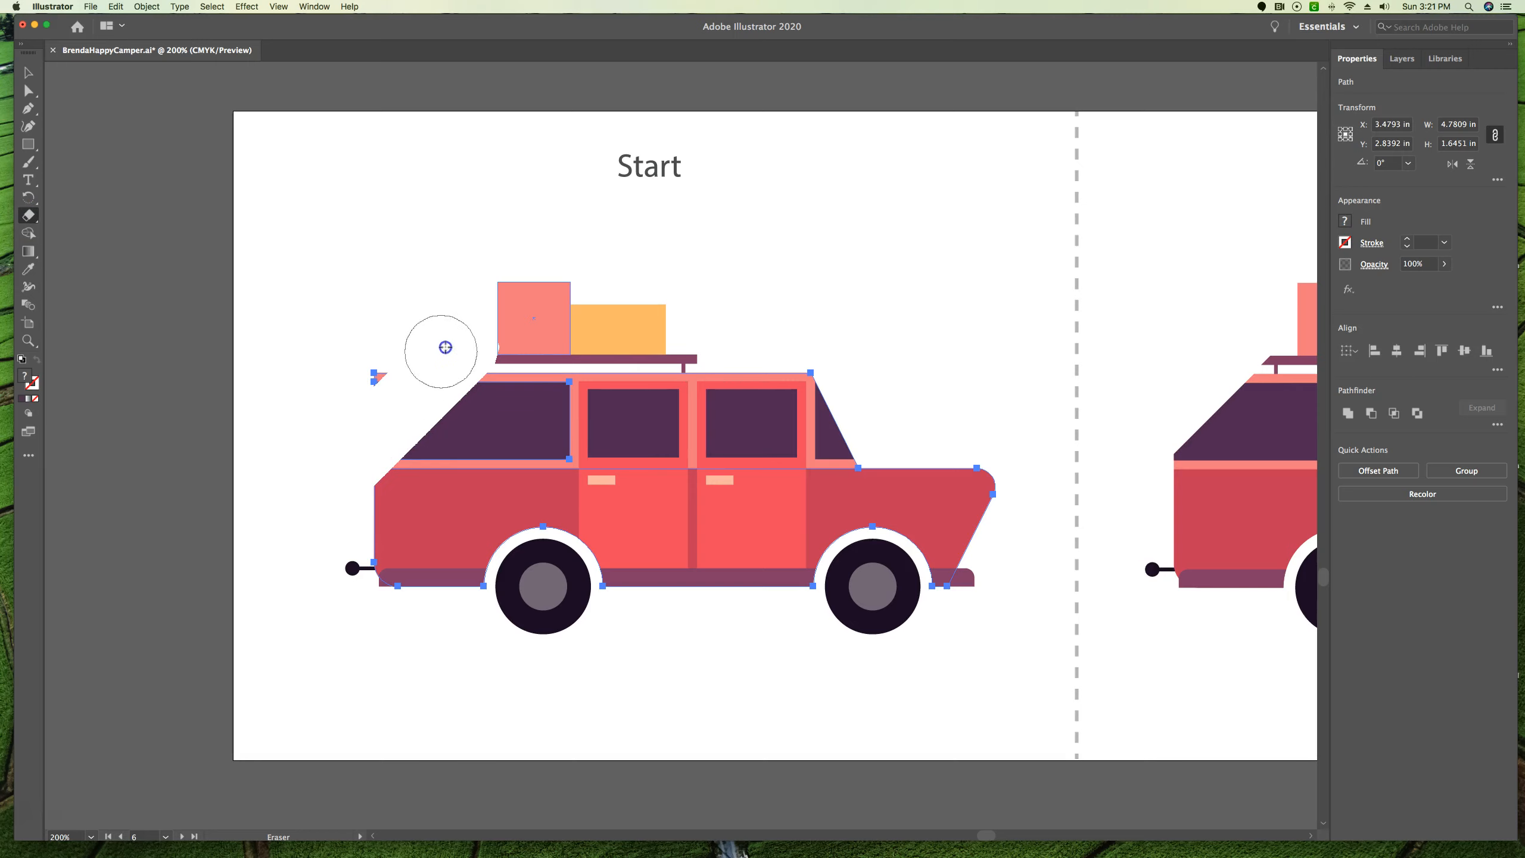
{"action": "key", "text": "super+z"}
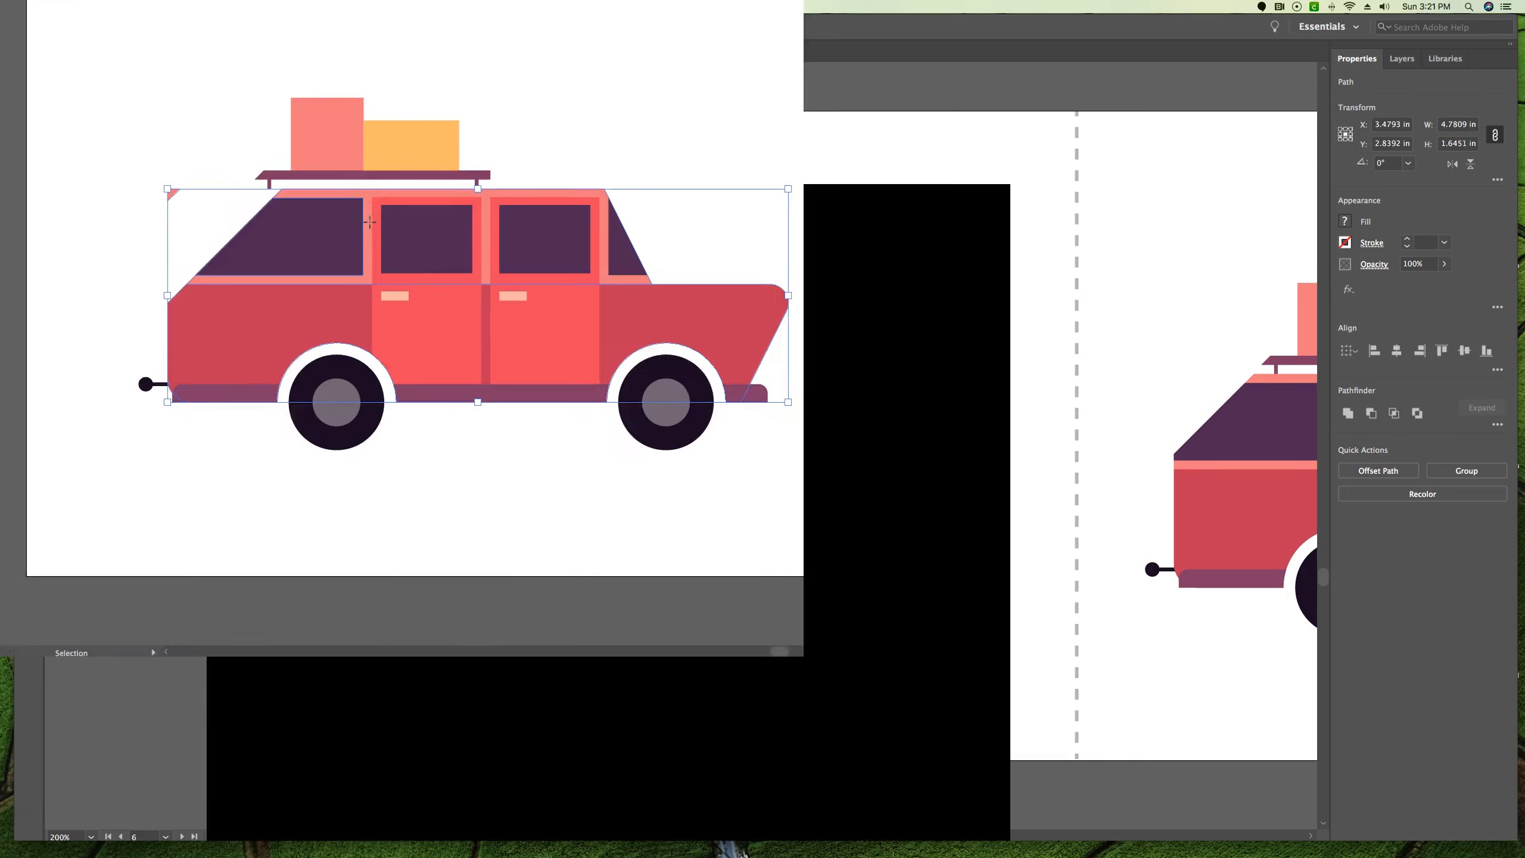
{"action": "key", "text": "super+z"}
{"action": "mouse_move", "coordinate": [420, 327]}
{"action": "left_mouse_down"}
{"action": "mouse_move", "coordinate": [454, 355]}
{"action": "mouse_move", "coordinate": [252, 578]}
{"action": "mouse_move", "coordinate": [258, 476]}
{"action": "left_mouse_up"}
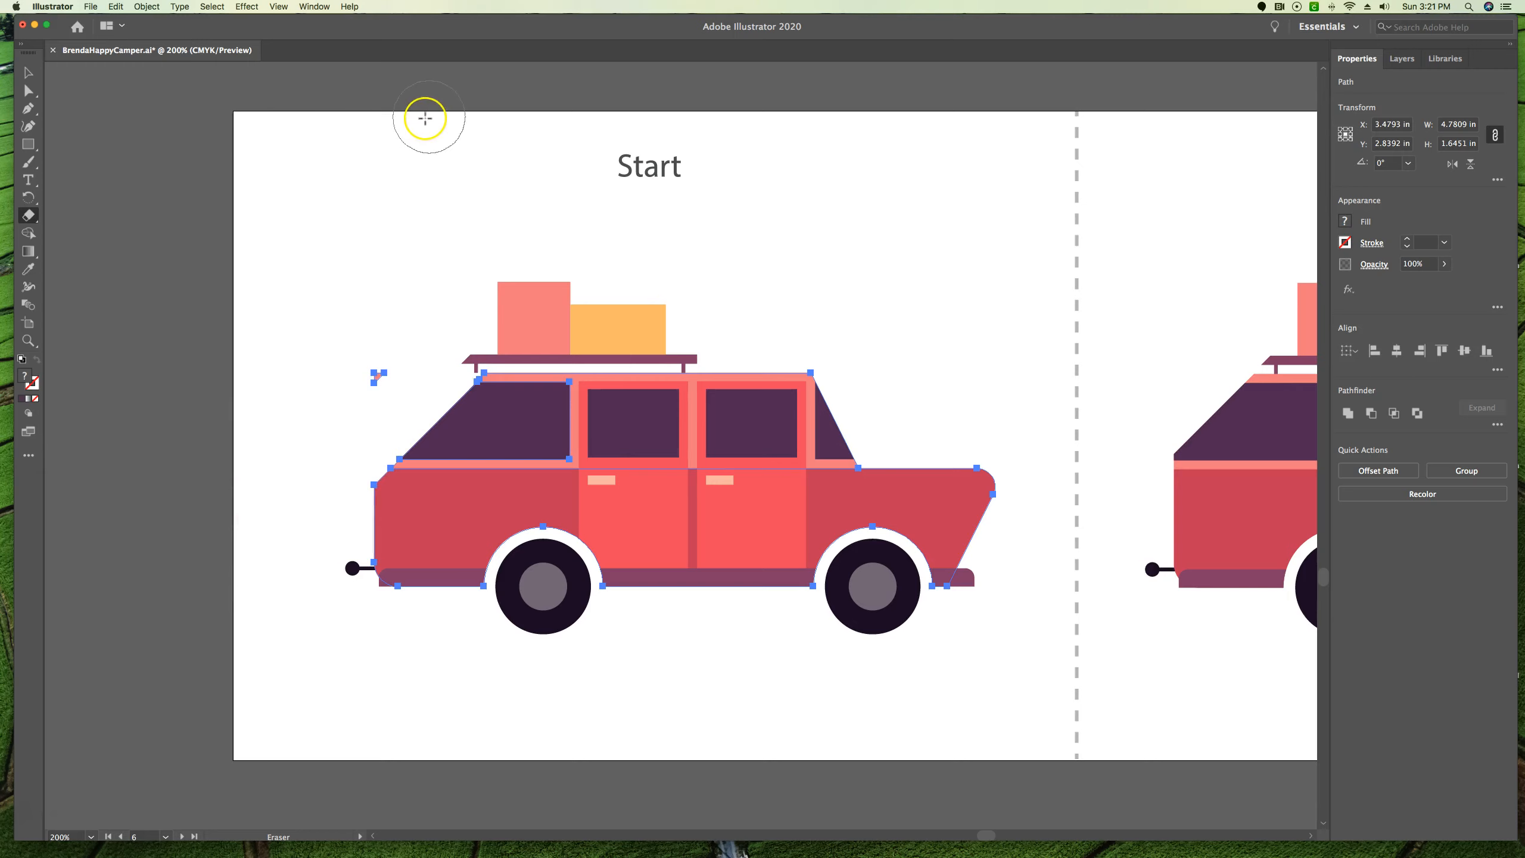
{"action": "key", "text": "super+z"}
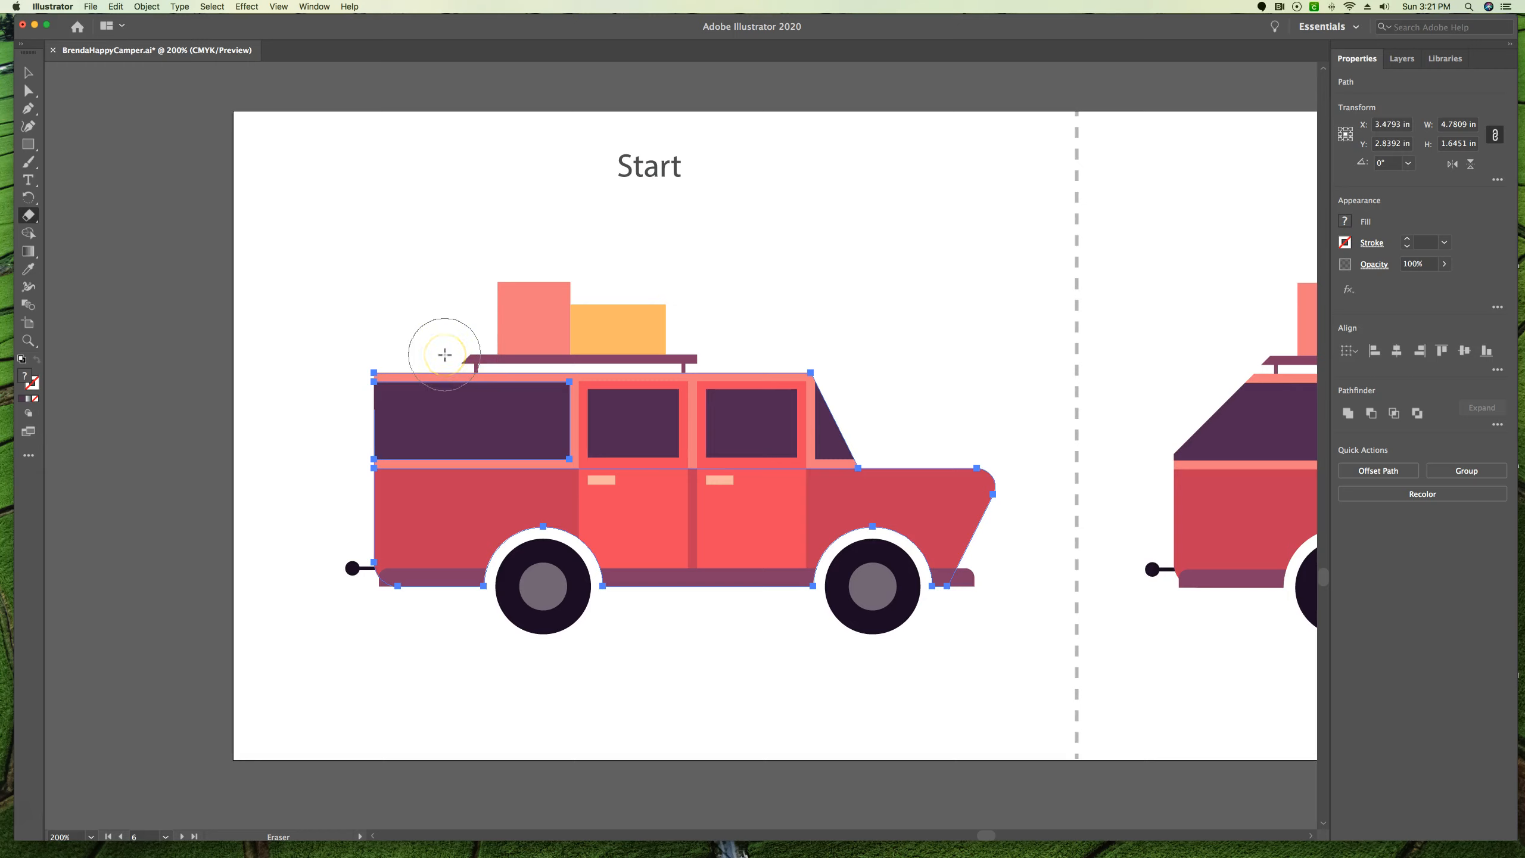
{"action": "left_click_drag", "start_coordinate": [444, 354], "coordinate": [408, 361]}
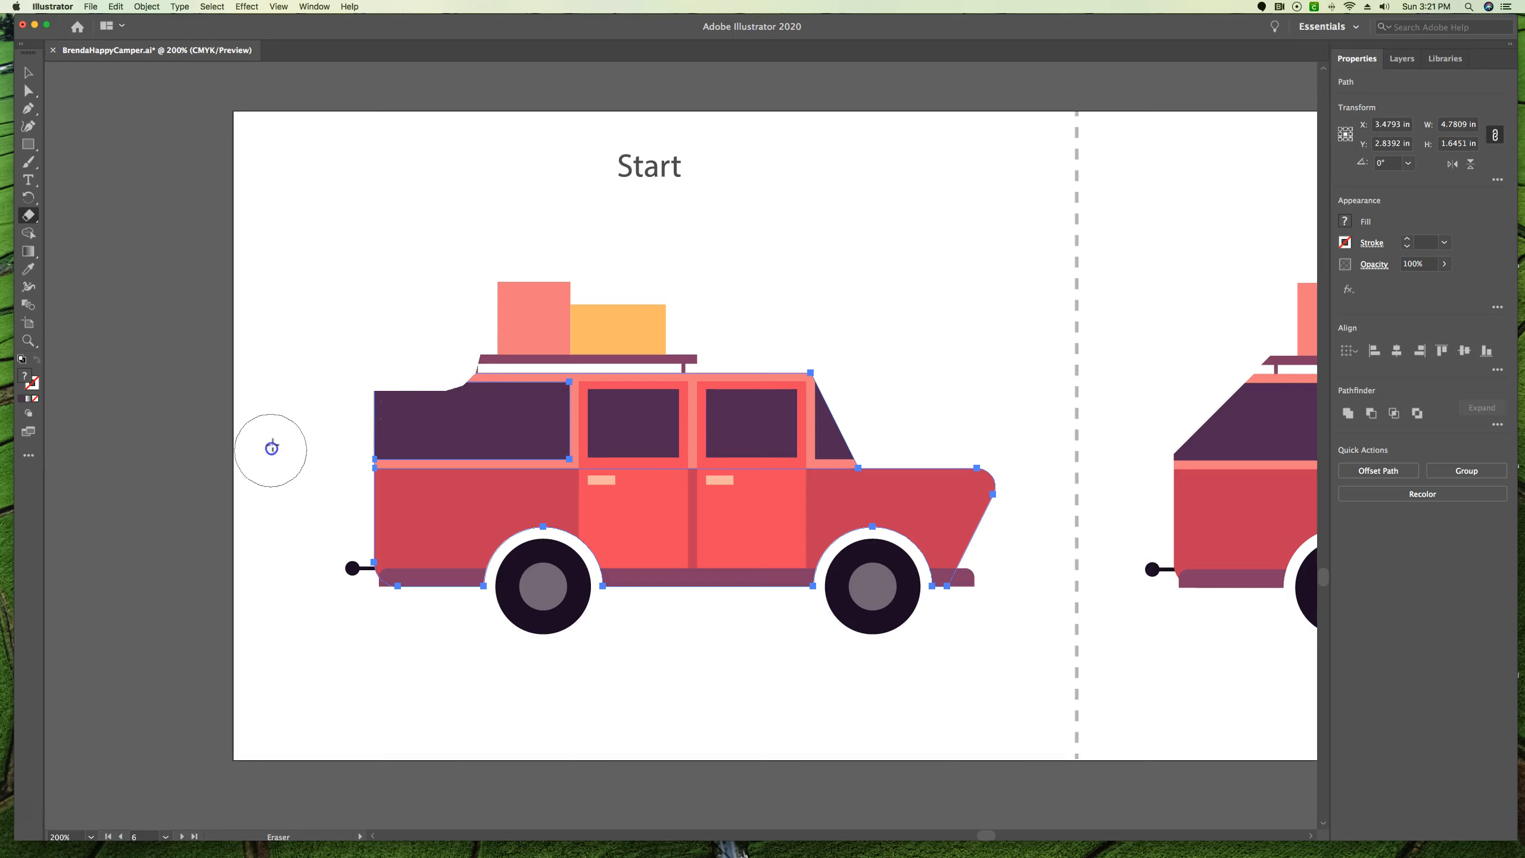
{"action": "key", "text": "super+z"}
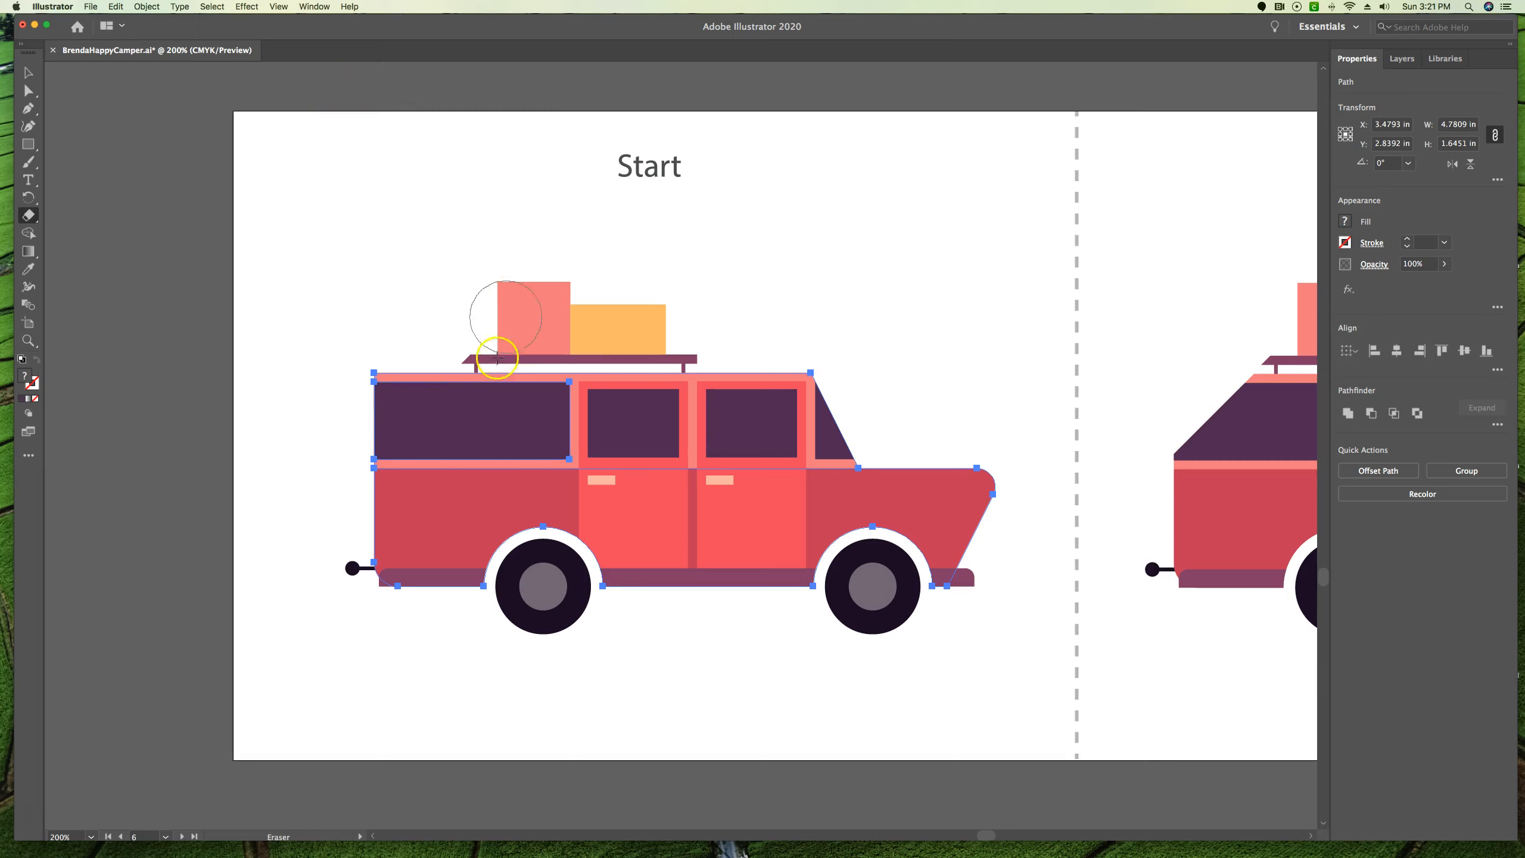
- Erase the vehicle's upper rear corner with a straight diagonal stroke from just behind the roof rack down to the lower body's top edge
{"action": "mouse_move", "coordinate": [450, 355]}
{"action": "left_mouse_down"}
{"action": "mouse_move", "coordinate": [415, 368]}
{"action": "mouse_move", "coordinate": [360, 444]}
{"action": "left_mouse_up"}
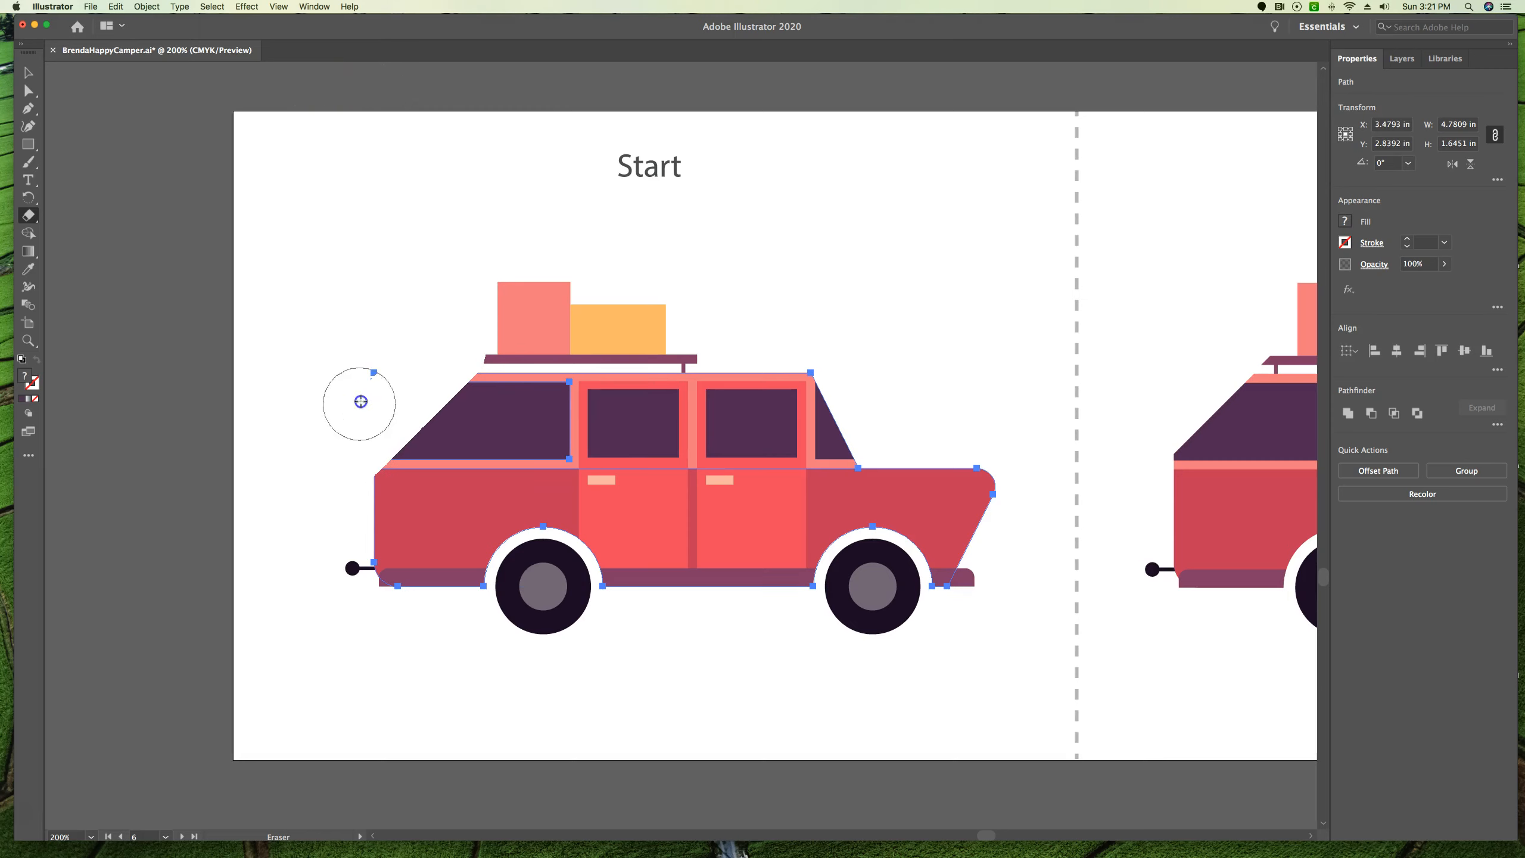
{"action": "key", "text": "super+z"}
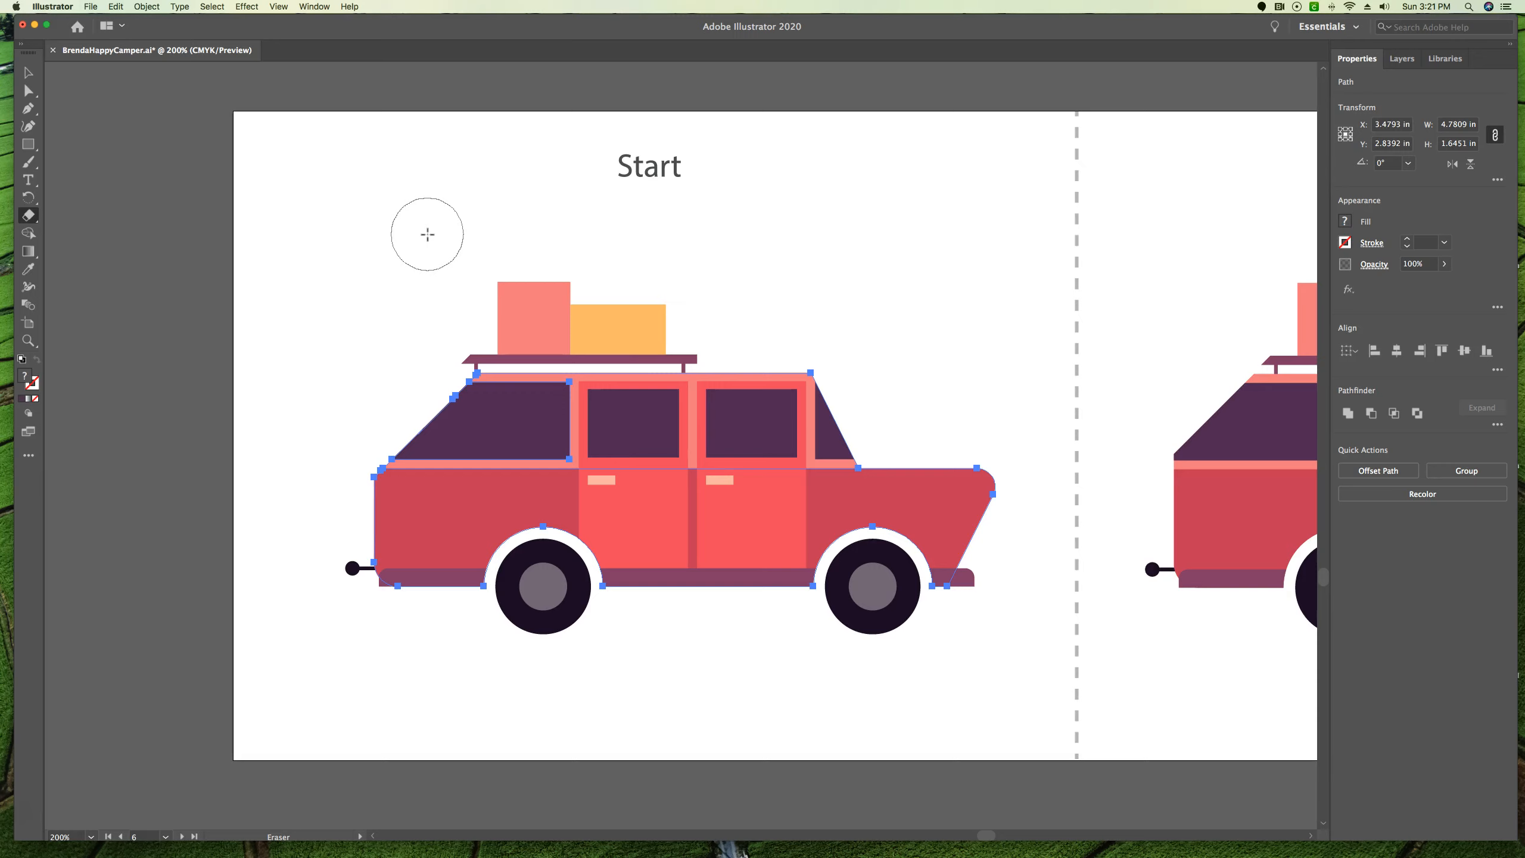
{"action": "left_click", "coordinate": [396, 215]}
{"action": "mouse_move", "coordinate": [431, 420]}
{"action": "left_mouse_down"}
{"action": "mouse_move", "coordinate": [427, 515]}
{"action": "mouse_move", "coordinate": [446, 438]}
{"action": "mouse_move", "coordinate": [399, 535]}
{"action": "mouse_move", "coordinate": [354, 566]}
{"action": "mouse_move", "coordinate": [508, 334]}
{"action": "mouse_move", "coordinate": [497, 311]}
{"action": "mouse_move", "coordinate": [469, 360]}
{"action": "mouse_move", "coordinate": [694, 364]}
{"action": "mouse_move", "coordinate": [500, 362]}
{"action": "mouse_move", "coordinate": [667, 367]}
{"action": "mouse_move", "coordinate": [607, 360]}
{"action": "mouse_move", "coordinate": [394, 488]}
{"action": "mouse_move", "coordinate": [464, 381]}
{"action": "mouse_move", "coordinate": [415, 421]}
{"action": "mouse_move", "coordinate": [418, 392]}
{"action": "mouse_move", "coordinate": [323, 483]}
{"action": "mouse_move", "coordinate": [400, 363]}
{"action": "mouse_move", "coordinate": [368, 330]}
{"action": "left_mouse_up"}
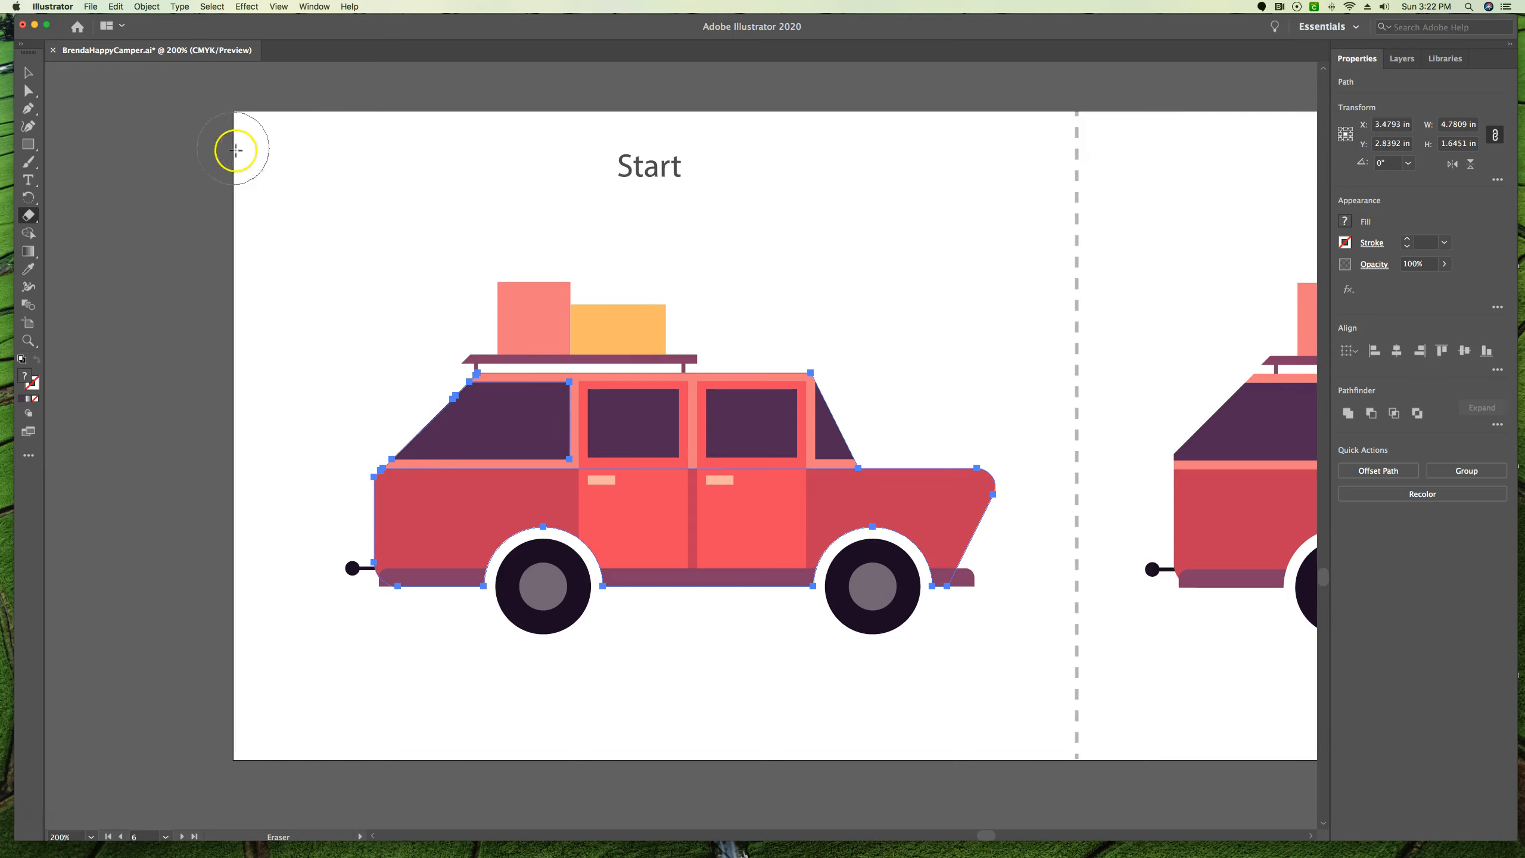
- Group all parts of the Start vehicle, including its luggage, roof rack, wheels and rear hitch, and clear the selection
{"action": "left_click", "coordinate": [25, 60]}
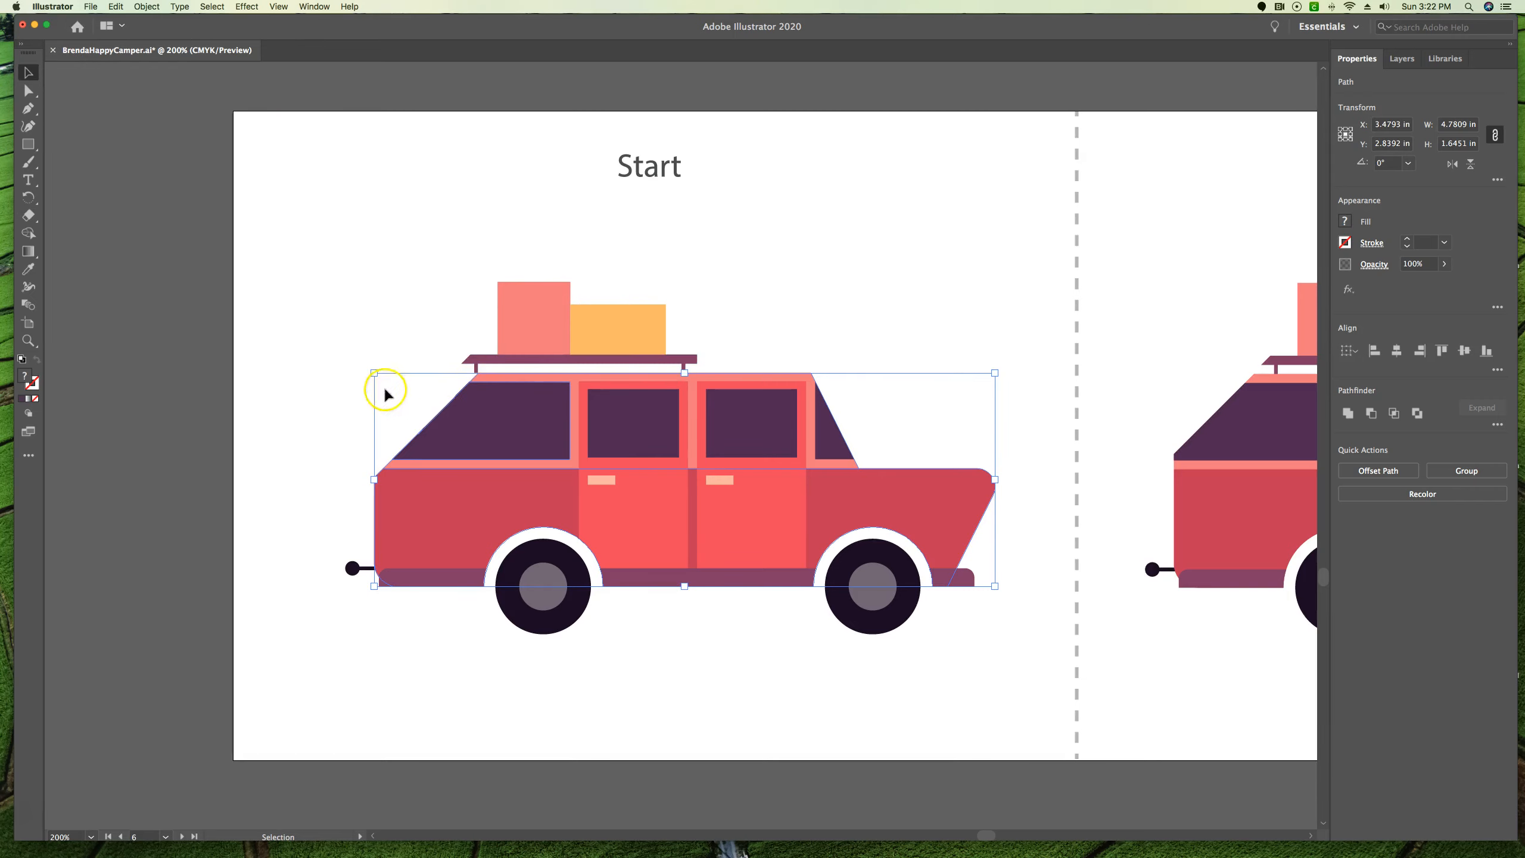
{"action": "left_click", "coordinate": [329, 230]}
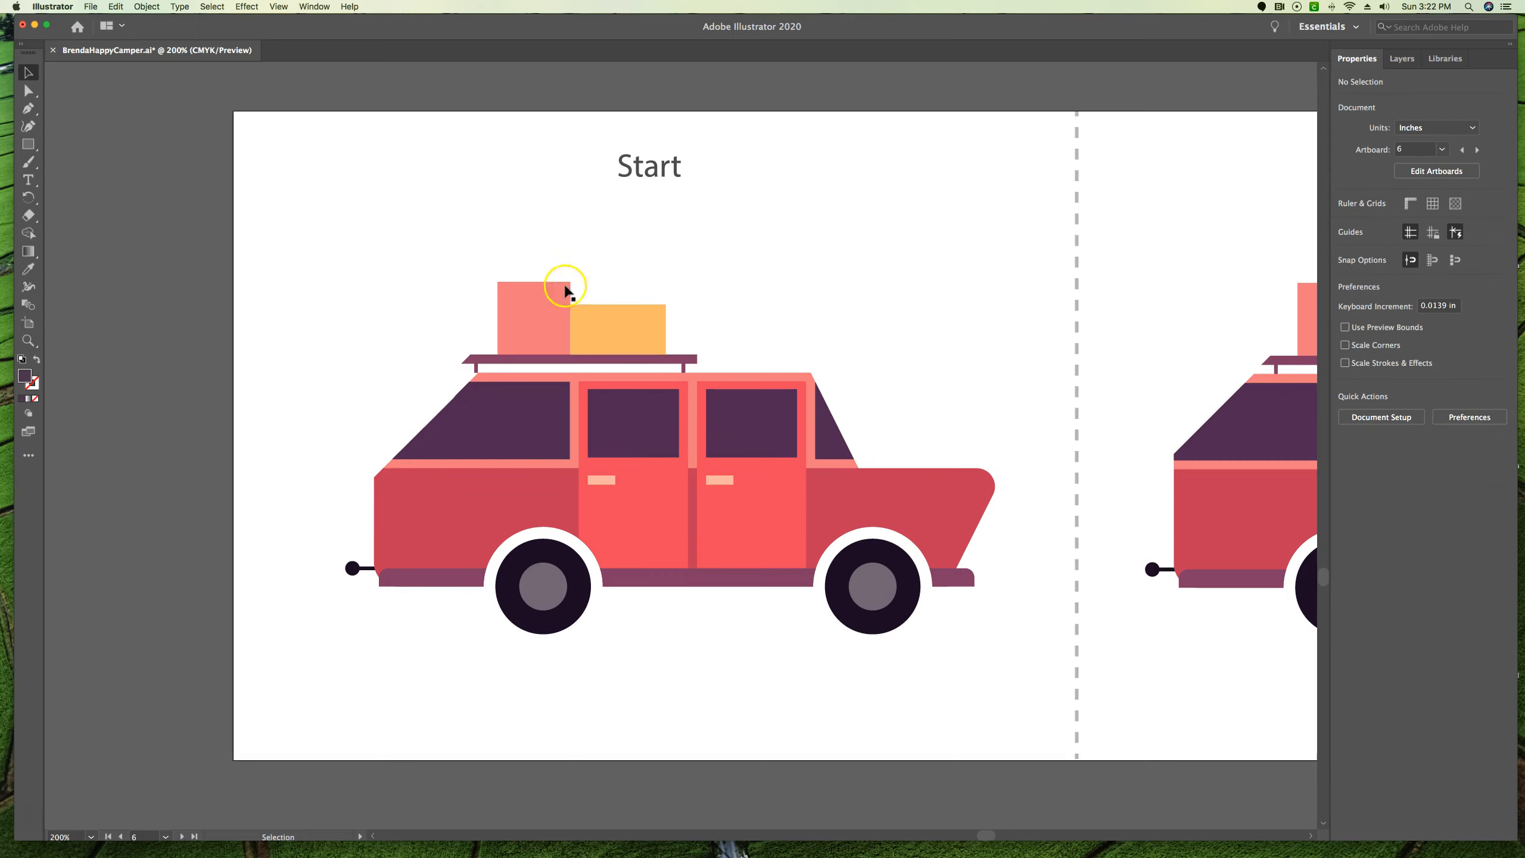
{"action": "left_click_drag", "start_coordinate": [292, 246], "coordinate": [1001, 654]}
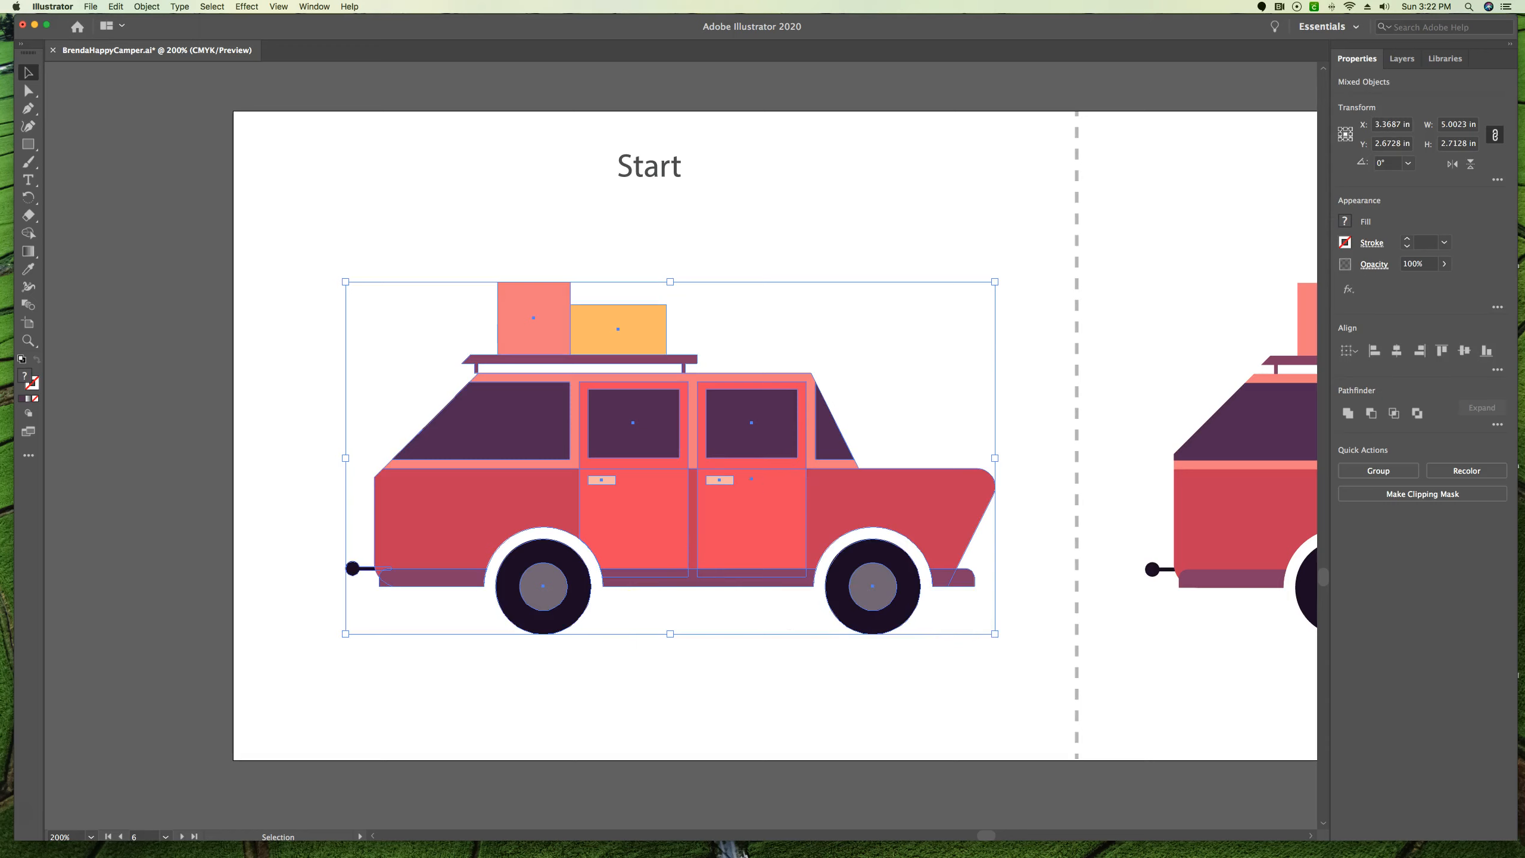
{"action": "left_click", "coordinate": [1371, 474]}
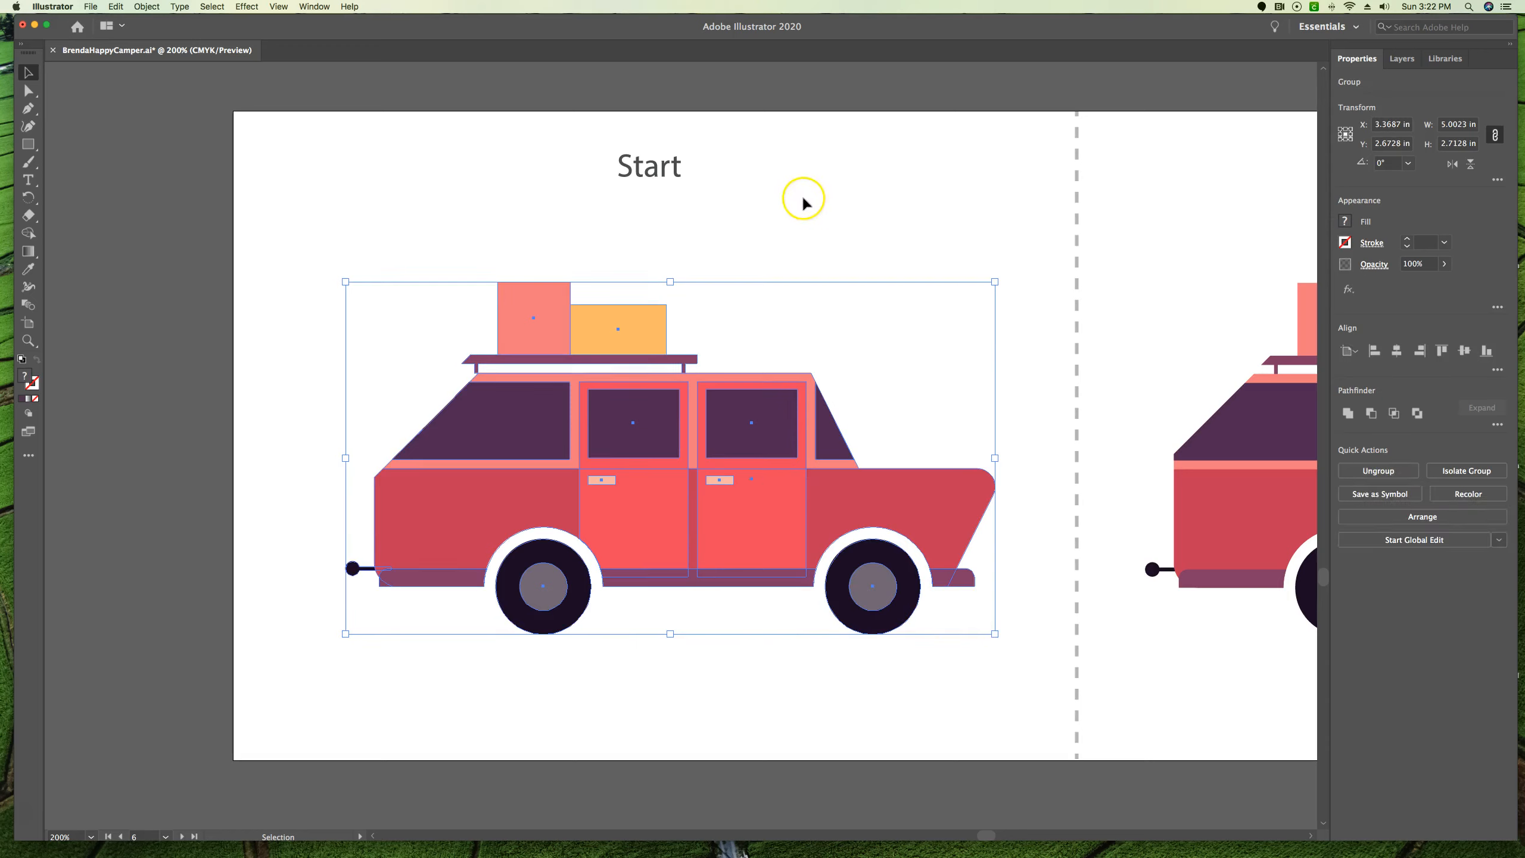
{"action": "left_click", "coordinate": [779, 199]}
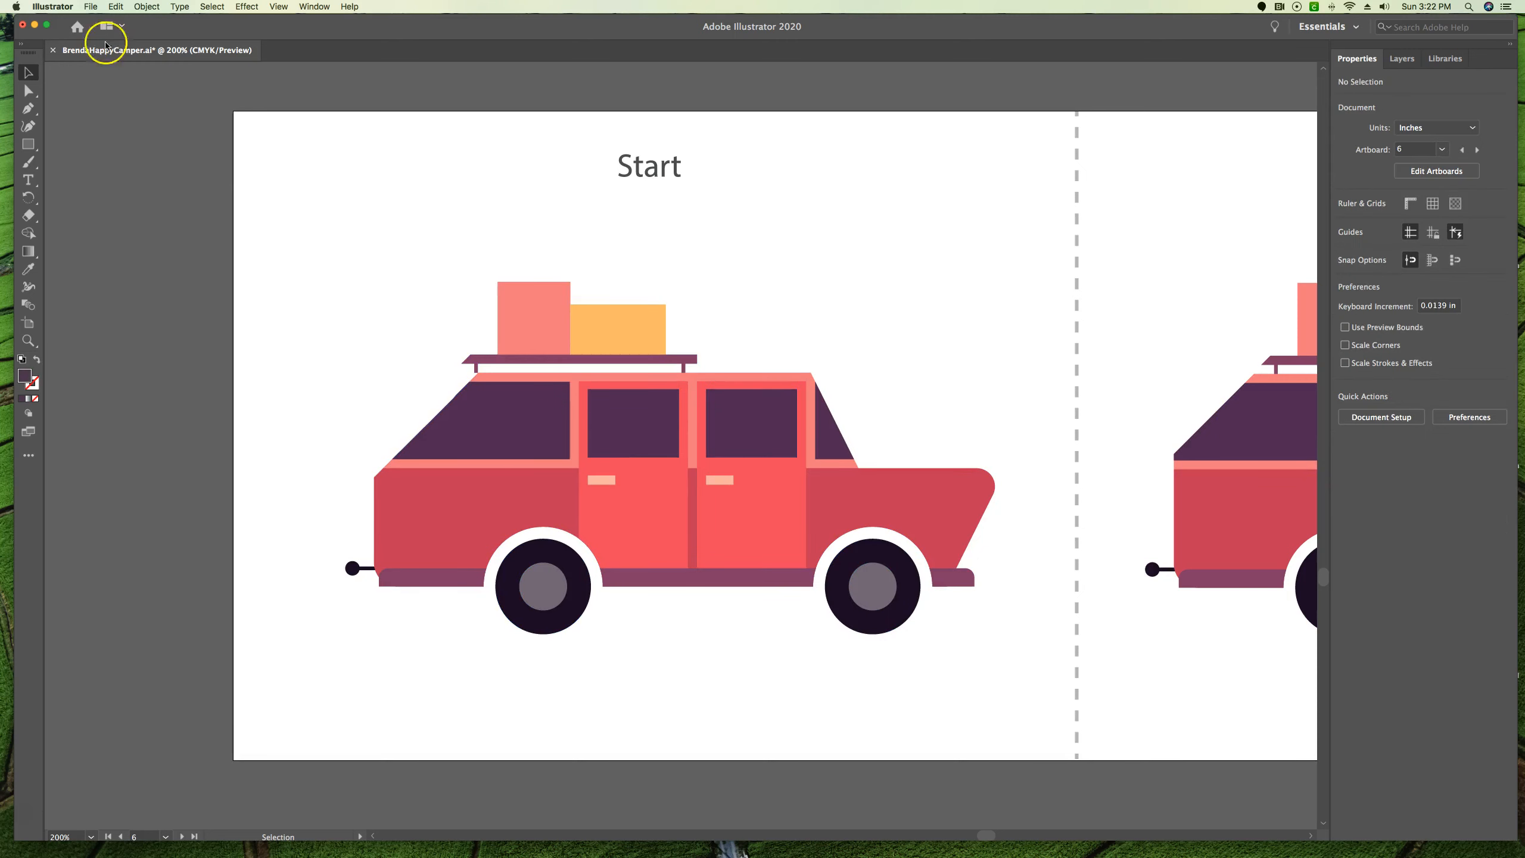
- Save the document under a new name in the Lesson04 folder, adding 125 to the end of the file name and keeping the Adobe Illustrator (ai) format
{"action": "left_click", "coordinate": [90, 7]}
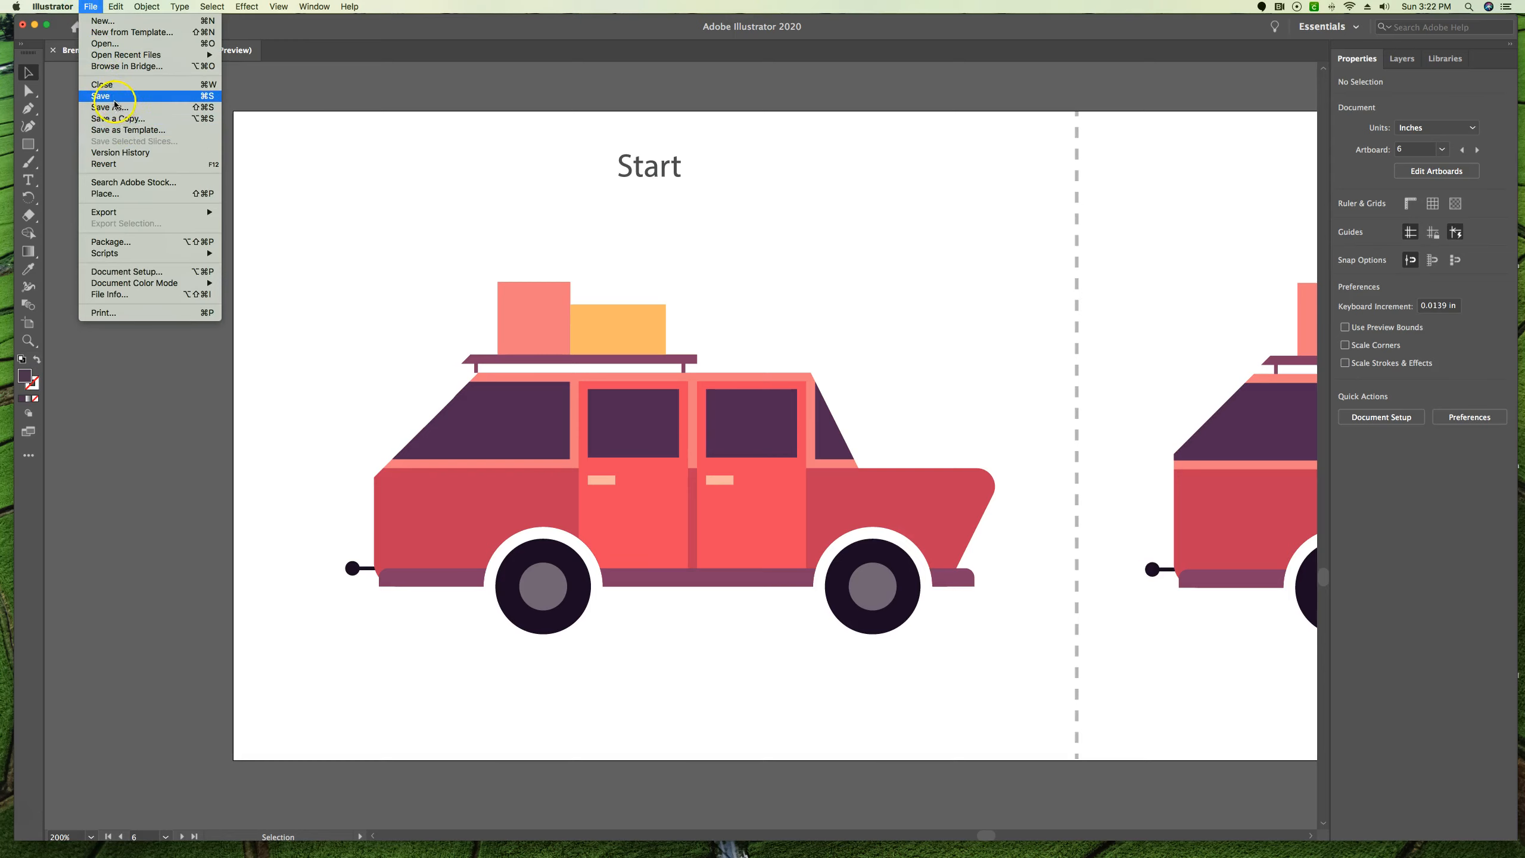
{"action": "left_click", "coordinate": [118, 118]}
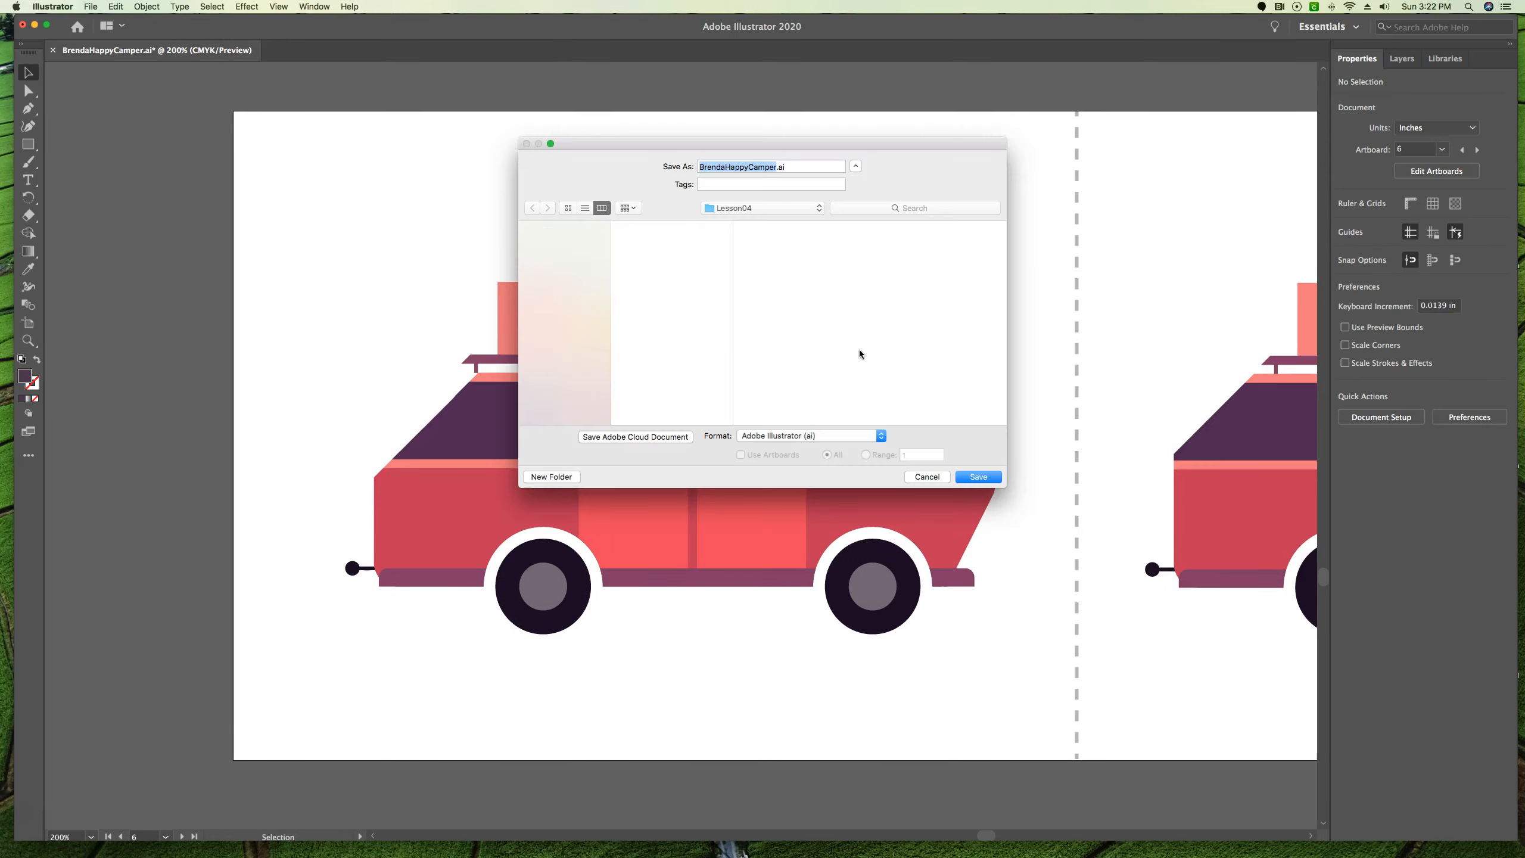
{"action": "left_click", "coordinate": [775, 168]}
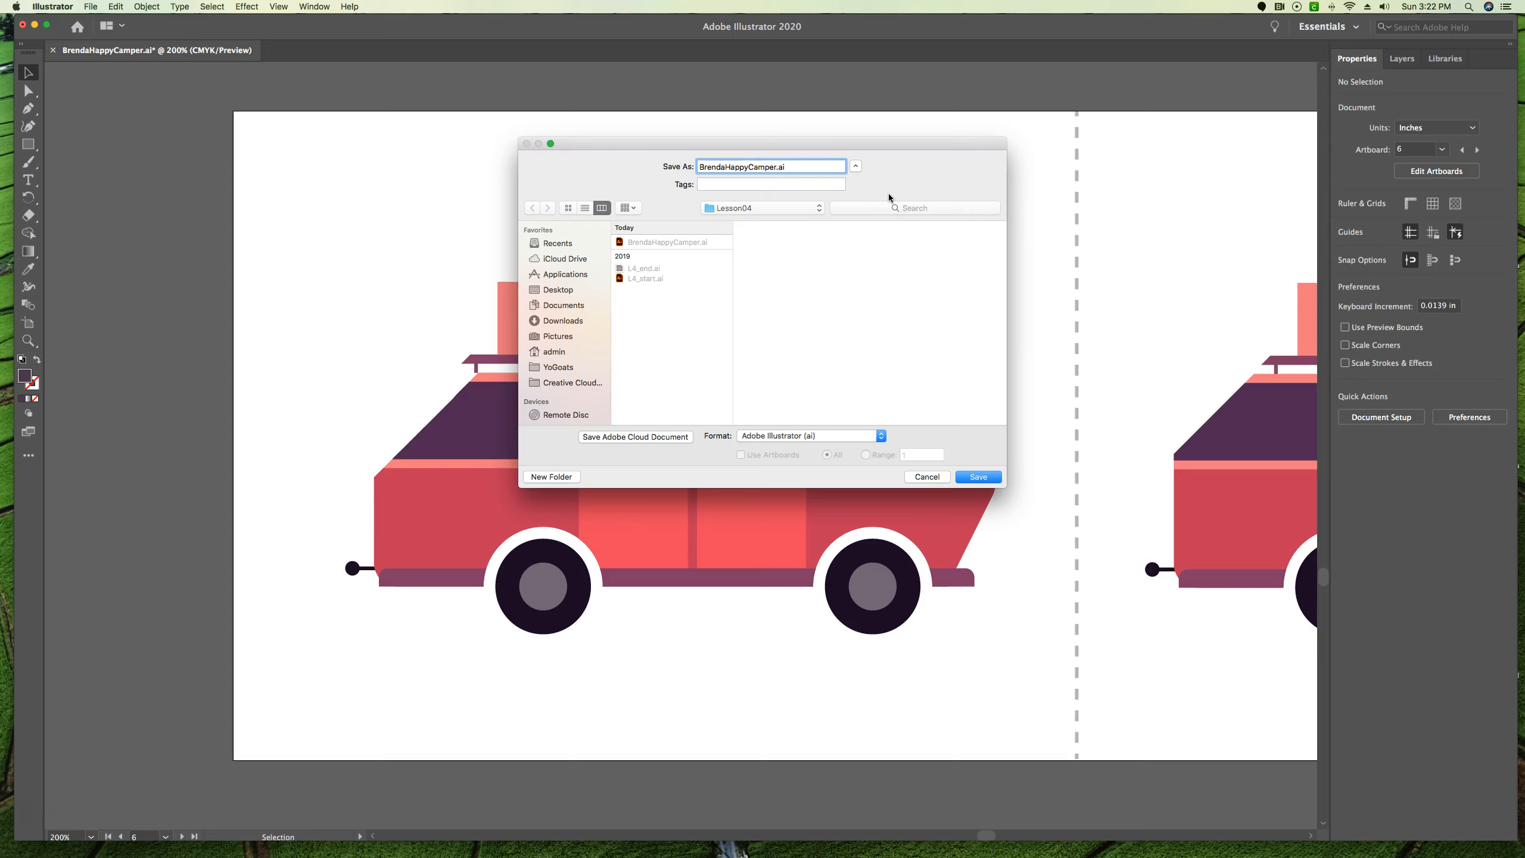
{"action": "type", "text": "125"}
{"action": "left_click", "coordinate": [993, 479]}
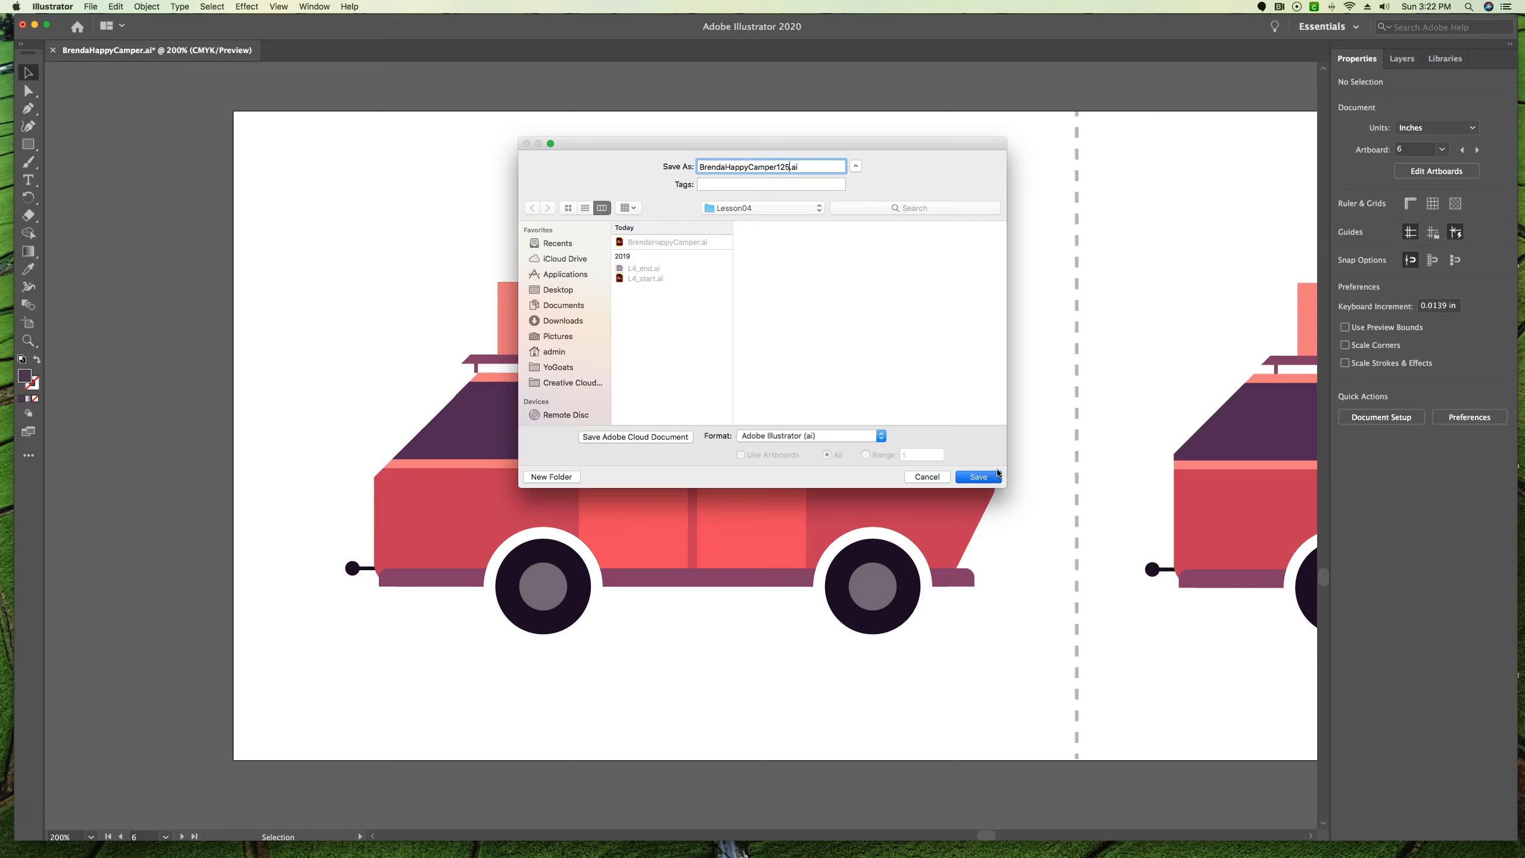